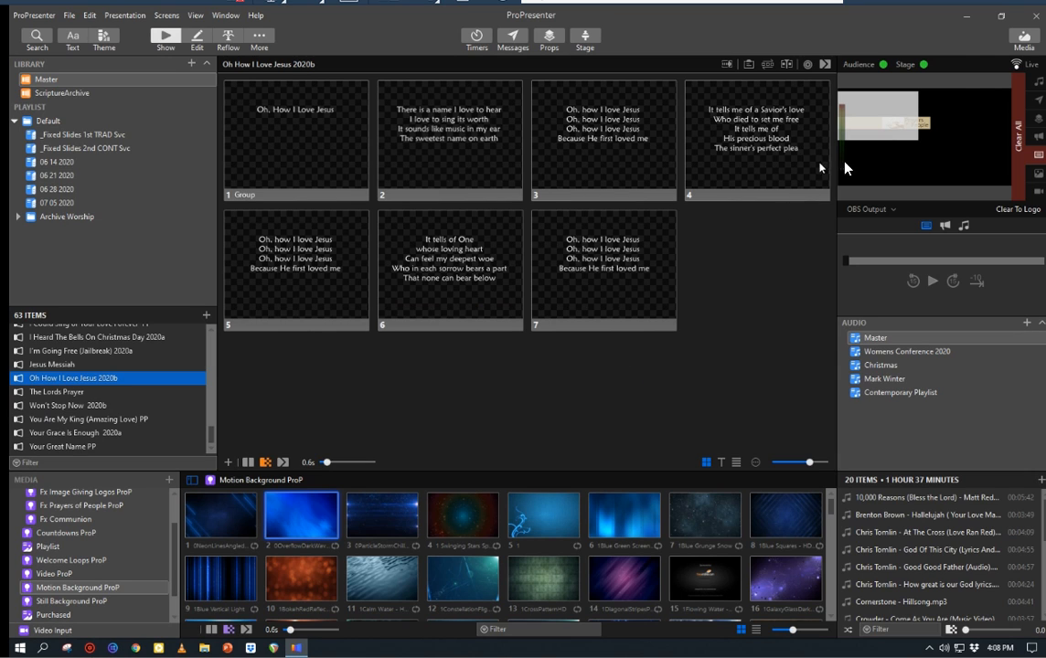
Step: Quit ProPresenter and open the Dropbox folder window
click(1038, 16)
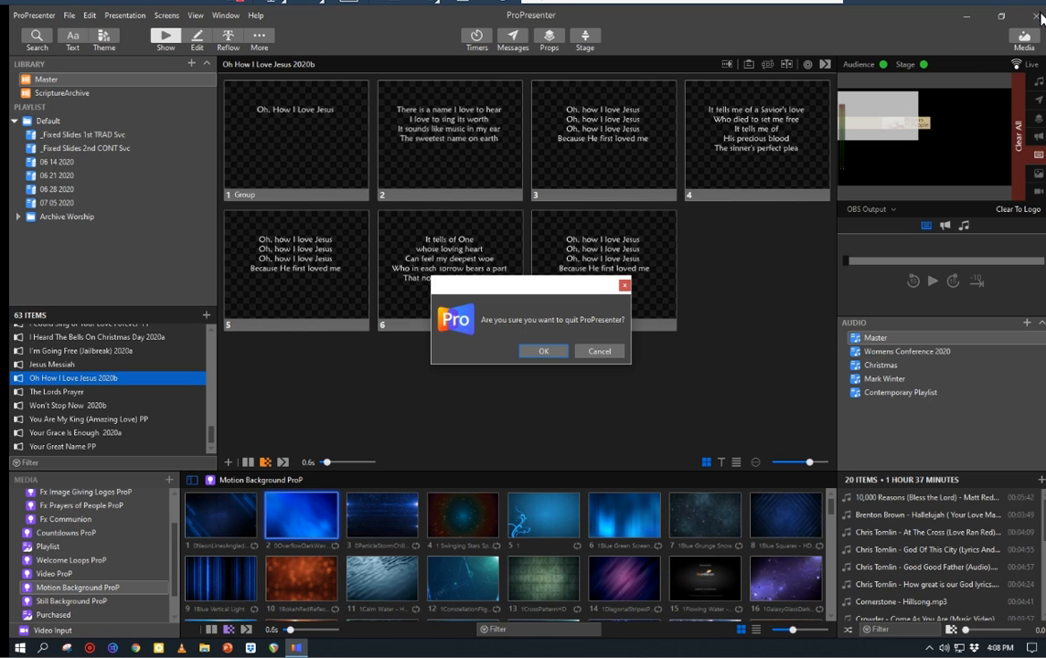
click(548, 352)
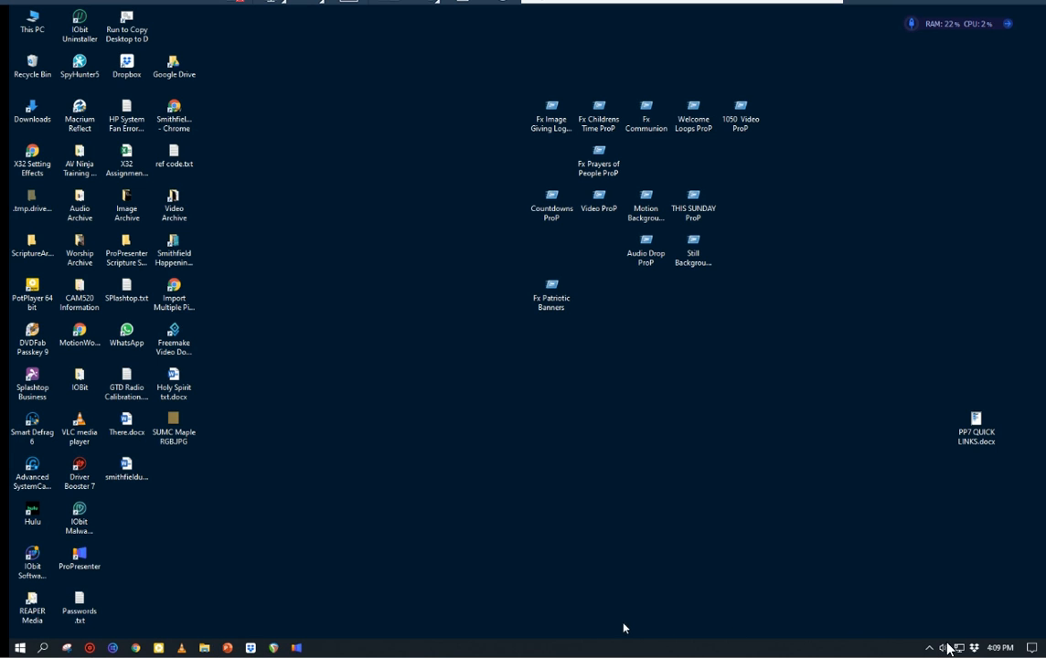
click(974, 651)
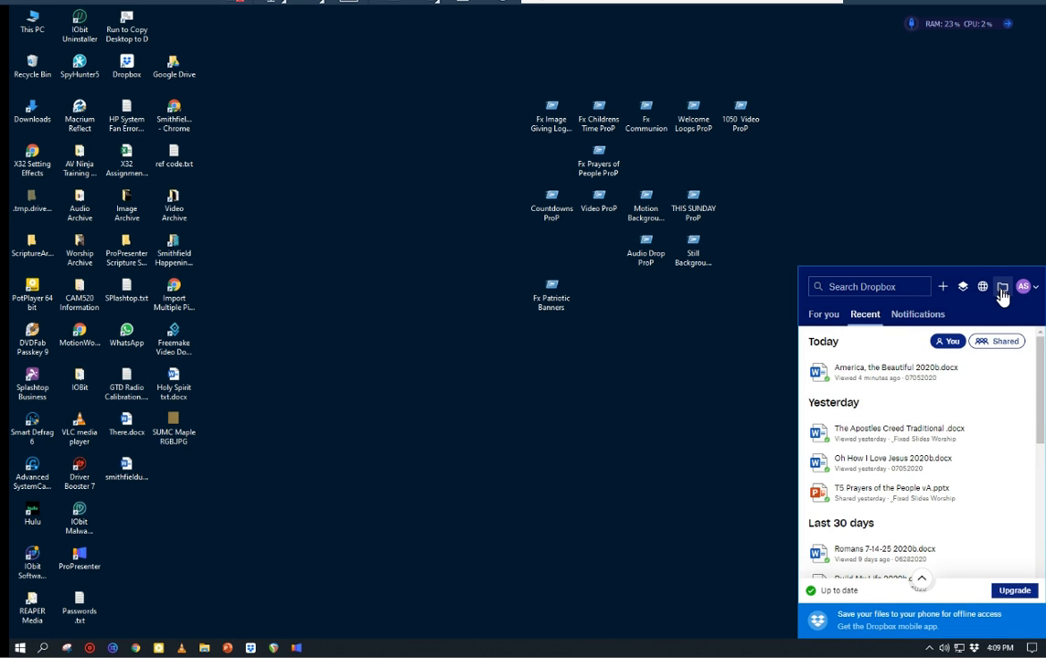
click(1002, 291)
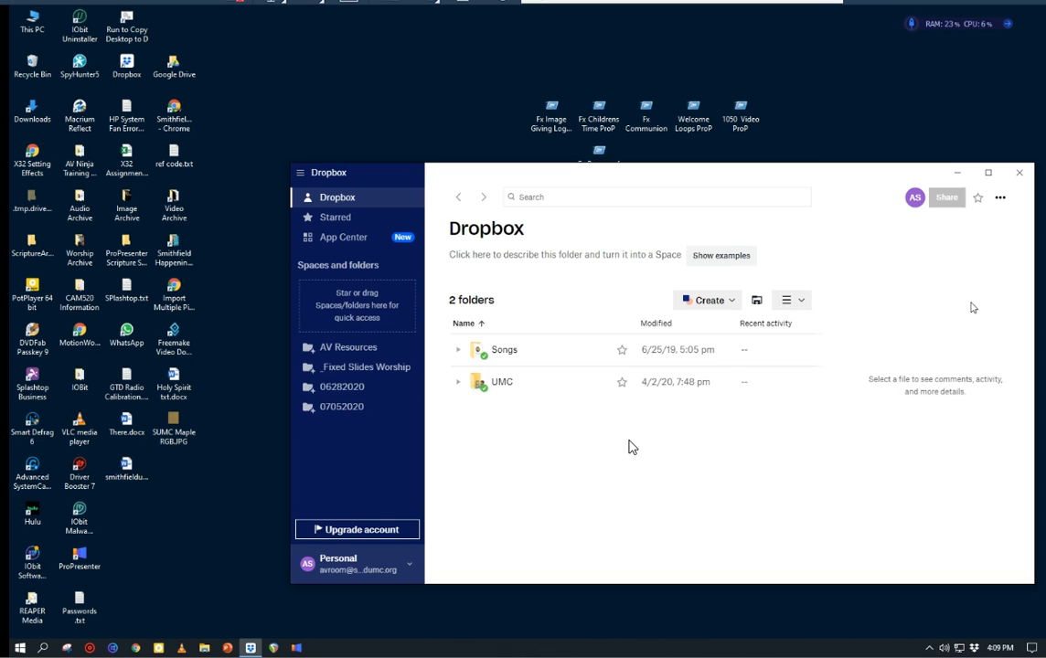
Step: Open the 07052020 folder inside UMC, Sunday Worship Folders, 2020 Worship Folders
click(501, 387)
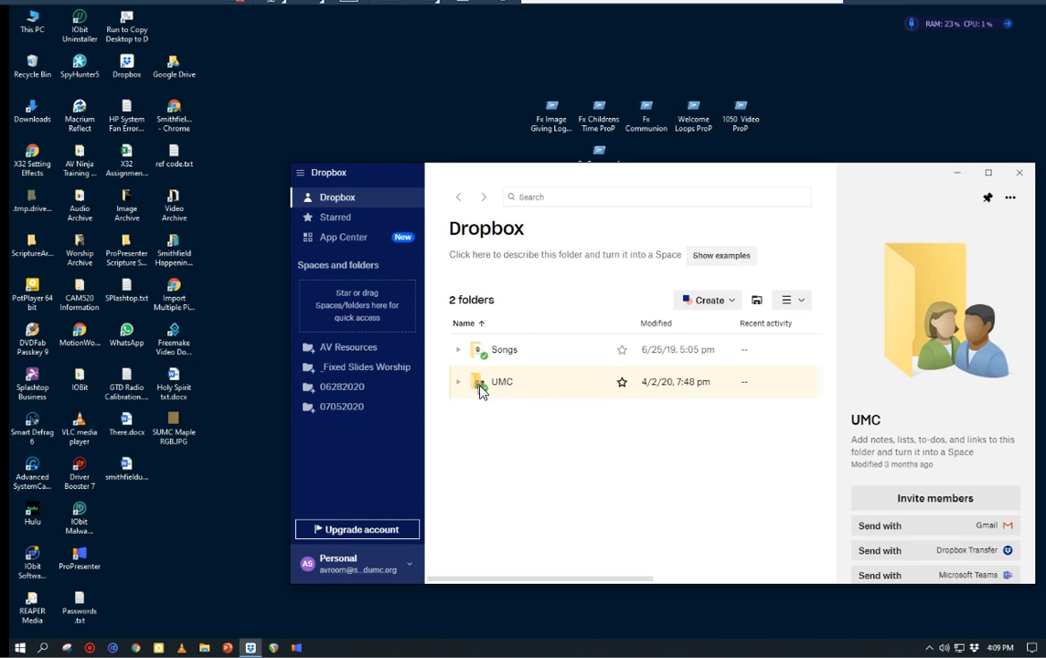
double_click(482, 391)
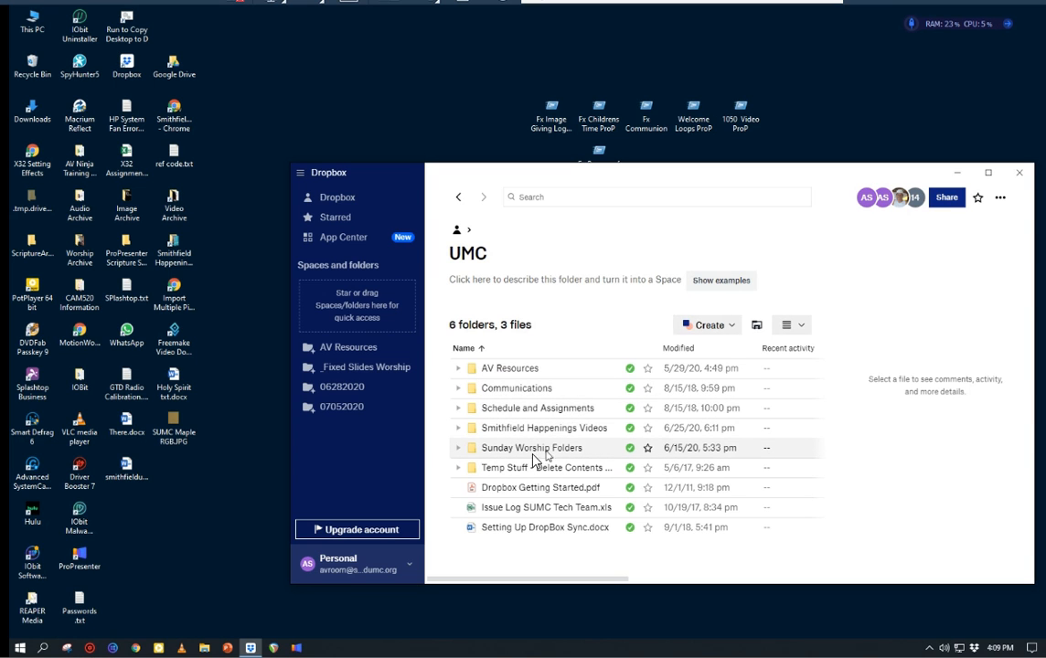
click(471, 453)
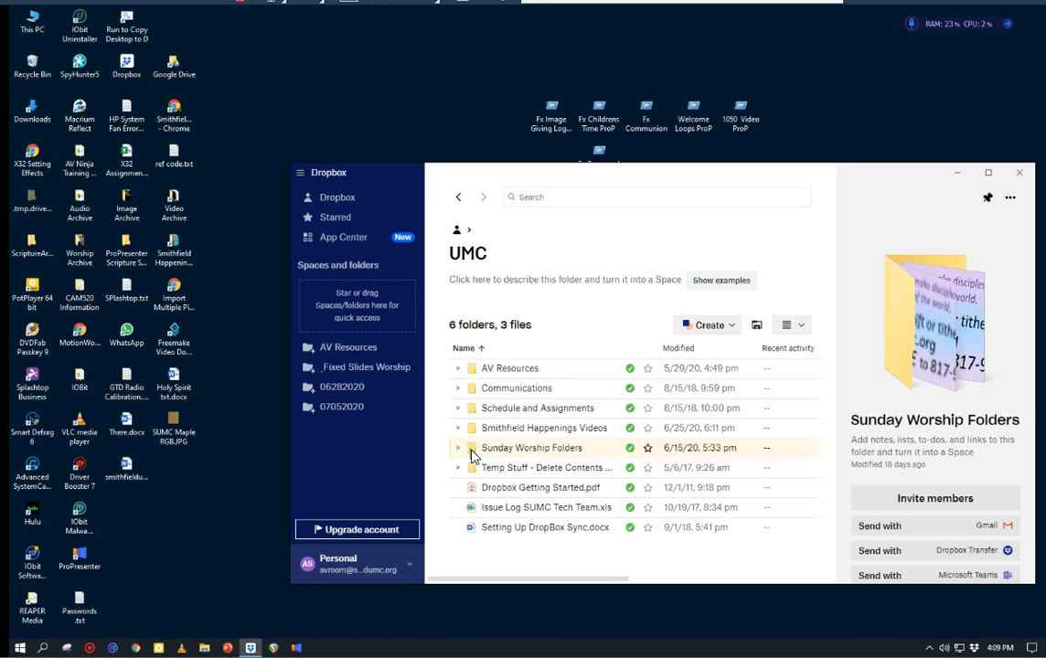
double_click(472, 453)
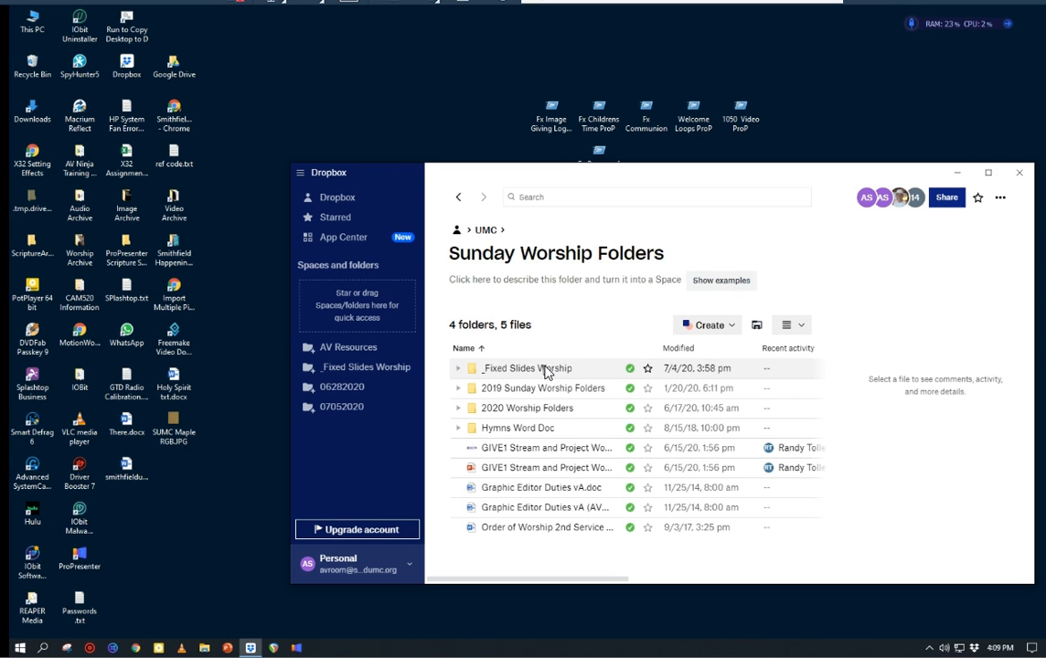
double_click(519, 417)
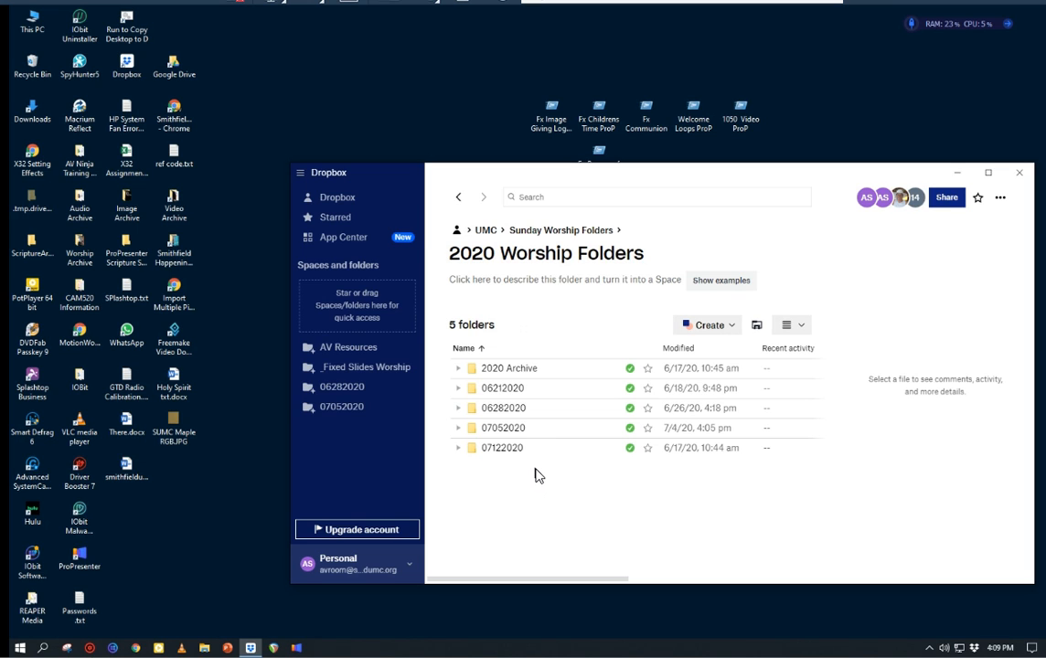
click(479, 429)
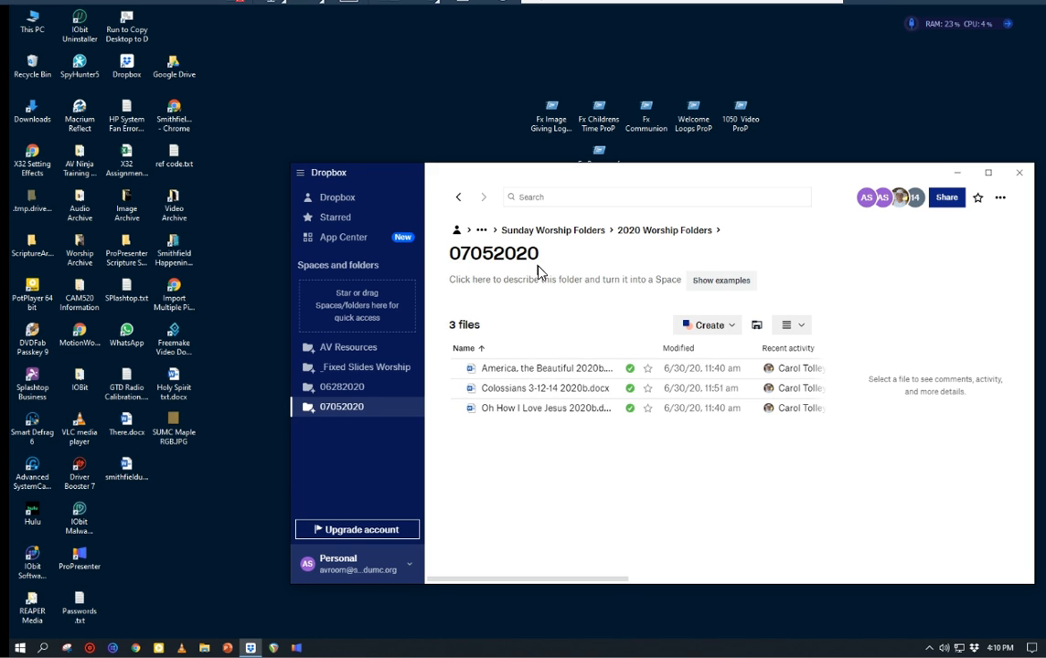
Step: Open America, the Beautiful 2020b.docx enlarged to 170% and toggle its paragraph marks off and back on
double_click(531, 369)
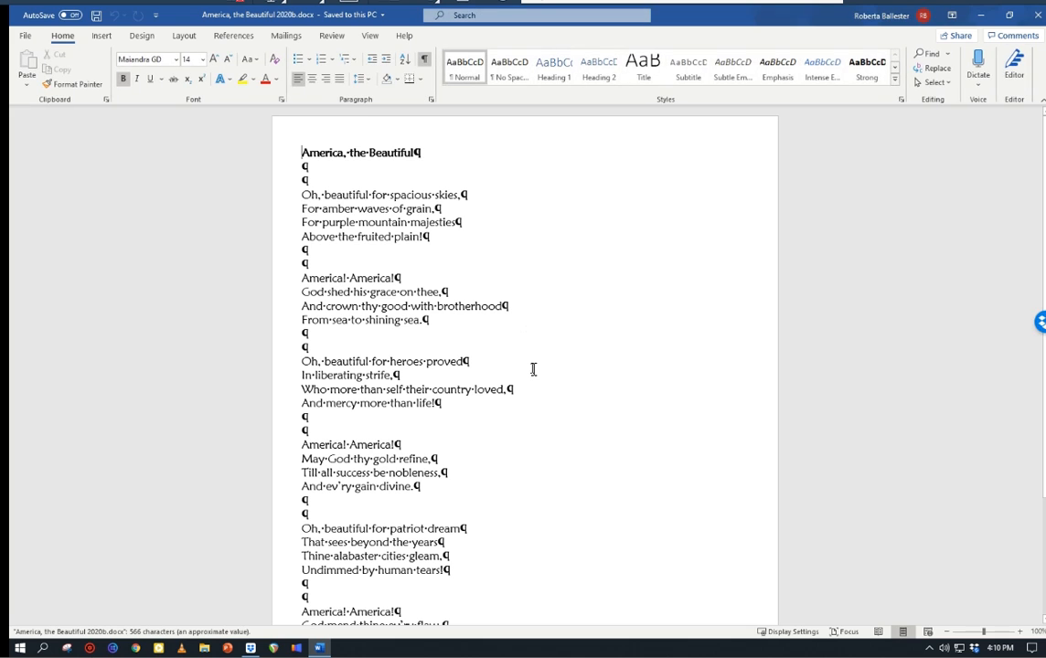
click(1020, 632)
click(1020, 631)
click(1020, 632)
click(1020, 631)
click(1020, 631)
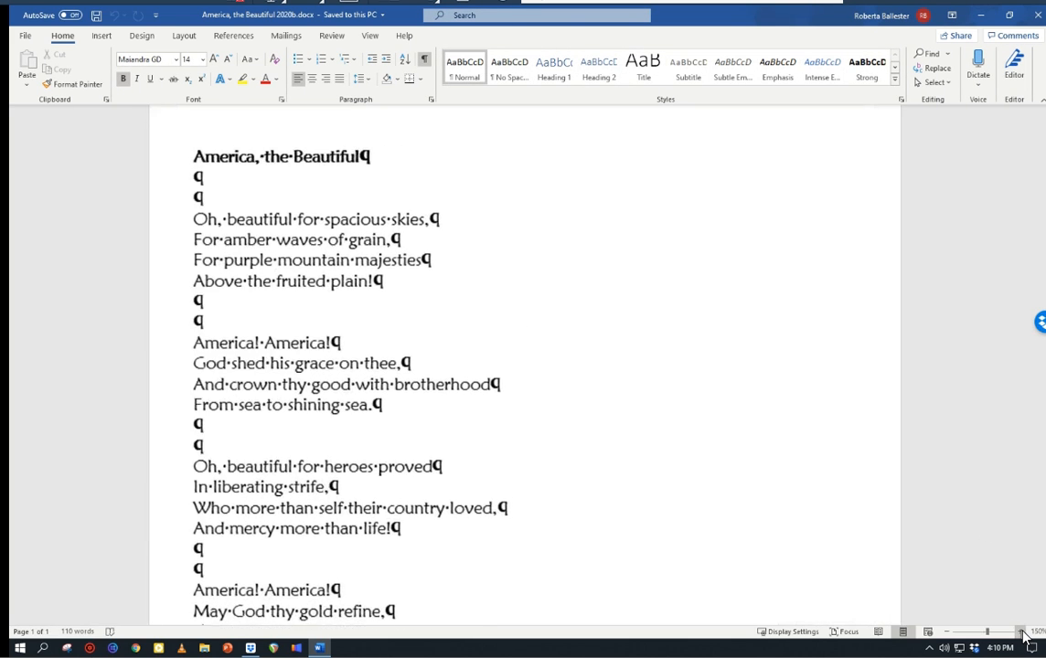
click(1020, 632)
click(1020, 631)
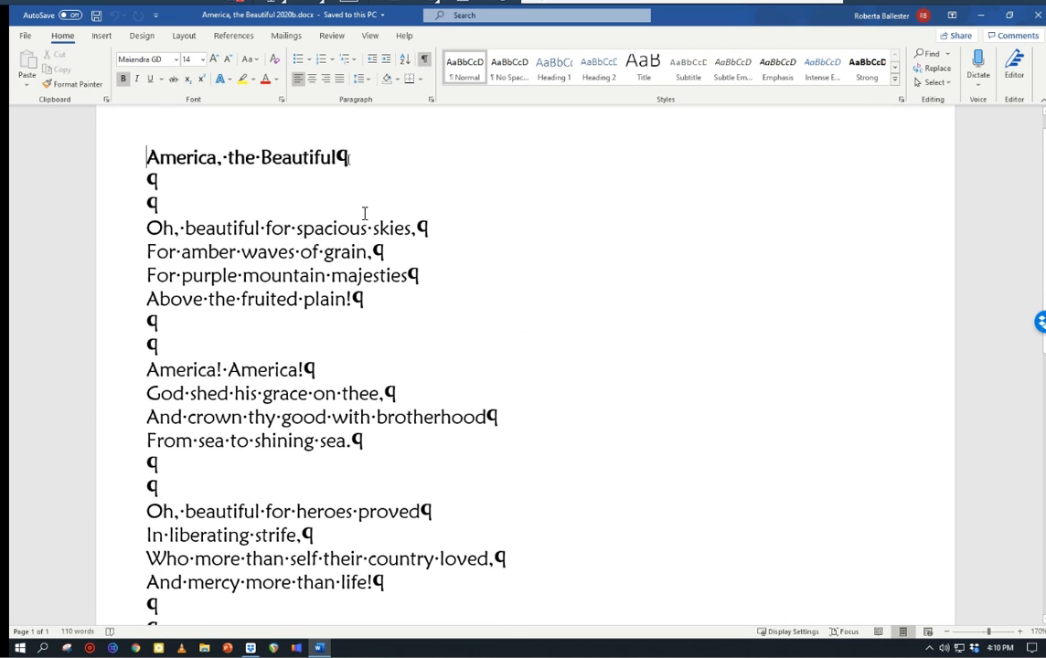
click(424, 60)
click(425, 60)
Step: Copy the lyrics from "Oh, beautiful for heroes proved" through "And ev'ry gain divine." and close the document and Dropbox windows
scroll(672, 273, down, 5)
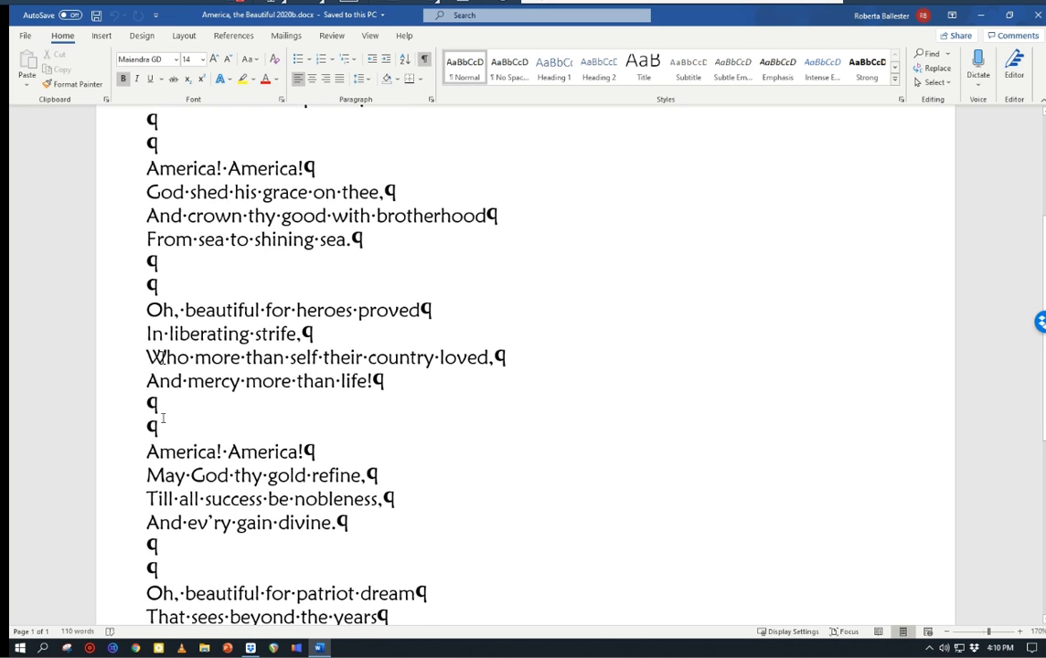
drag(147, 310, 376, 539)
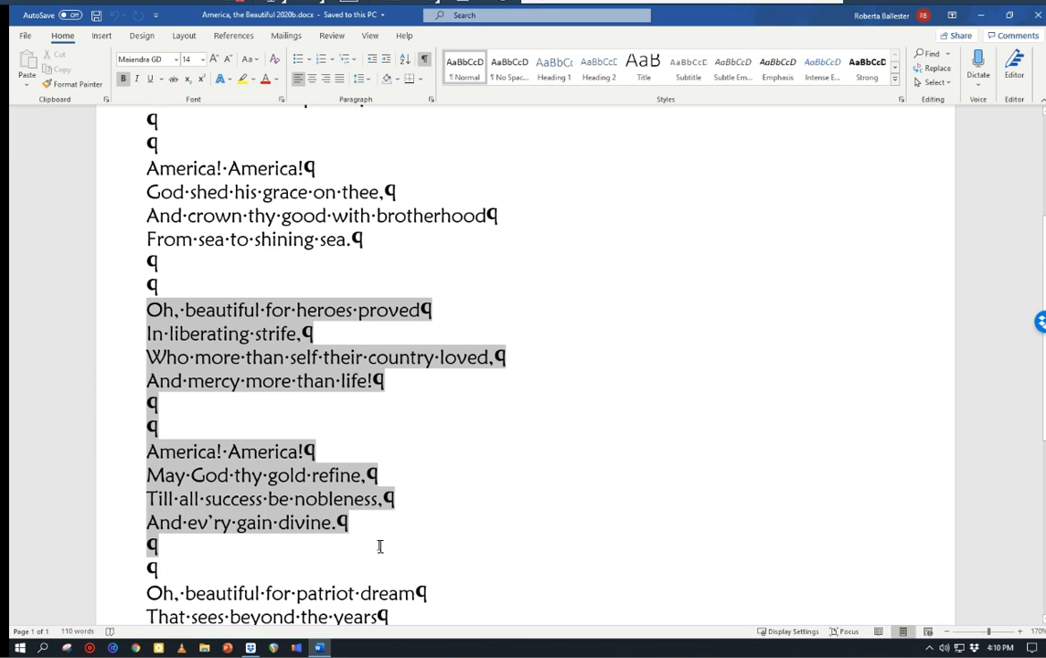
right_click(256, 449)
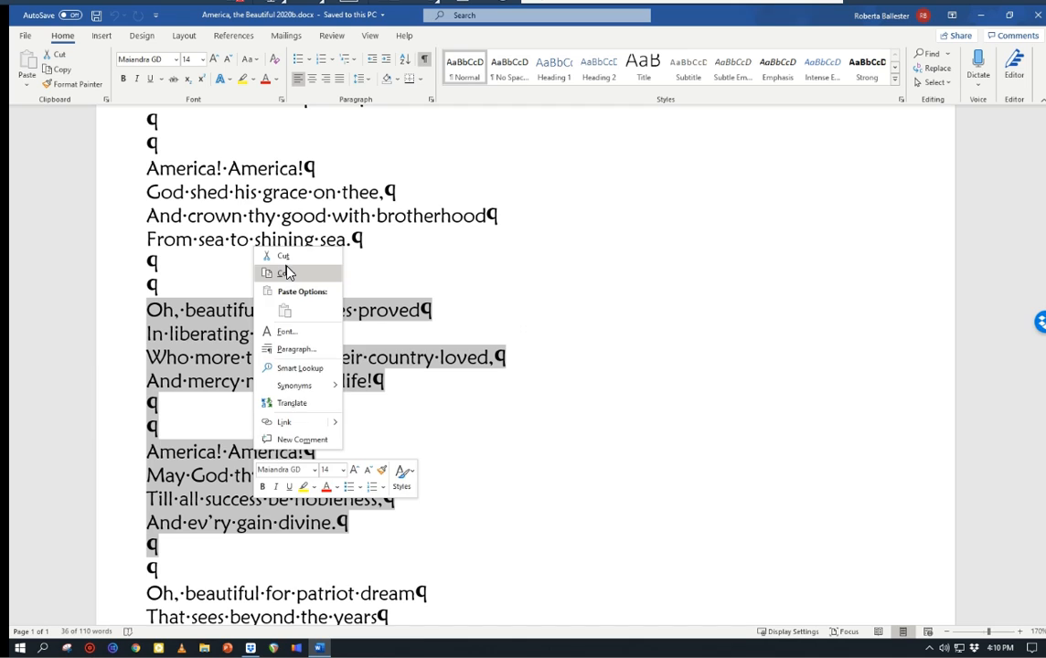
click(286, 272)
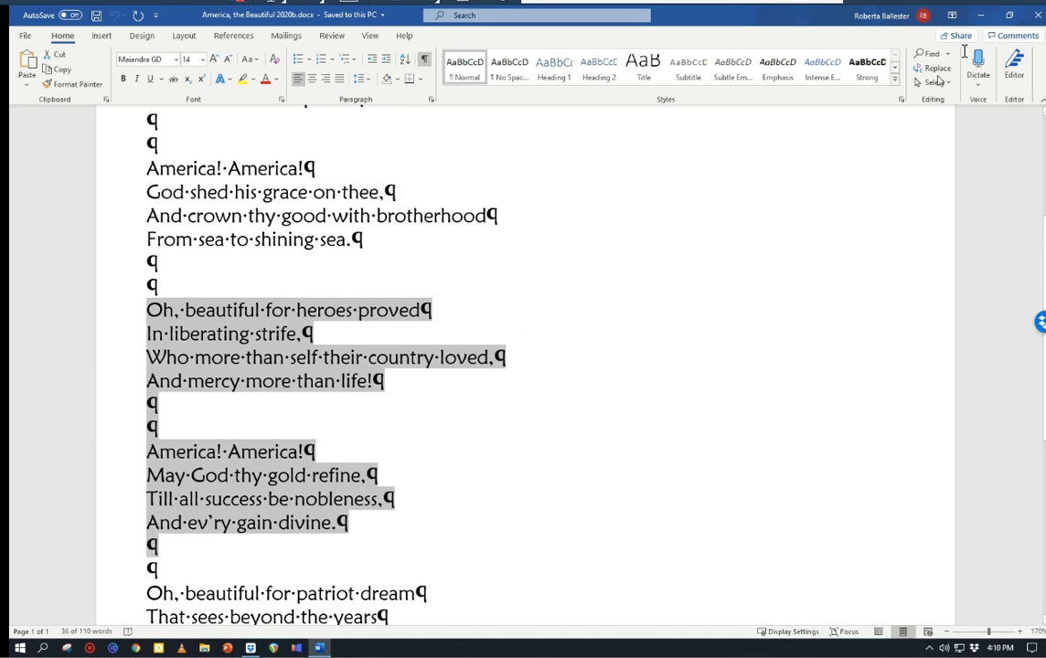
click(1039, 16)
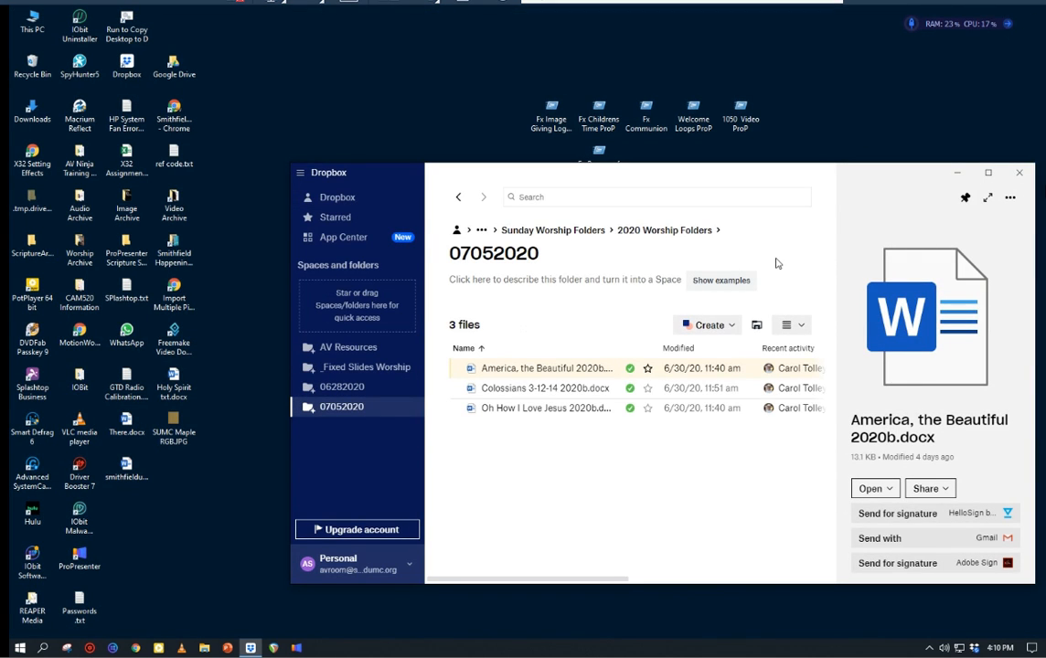
click(1018, 172)
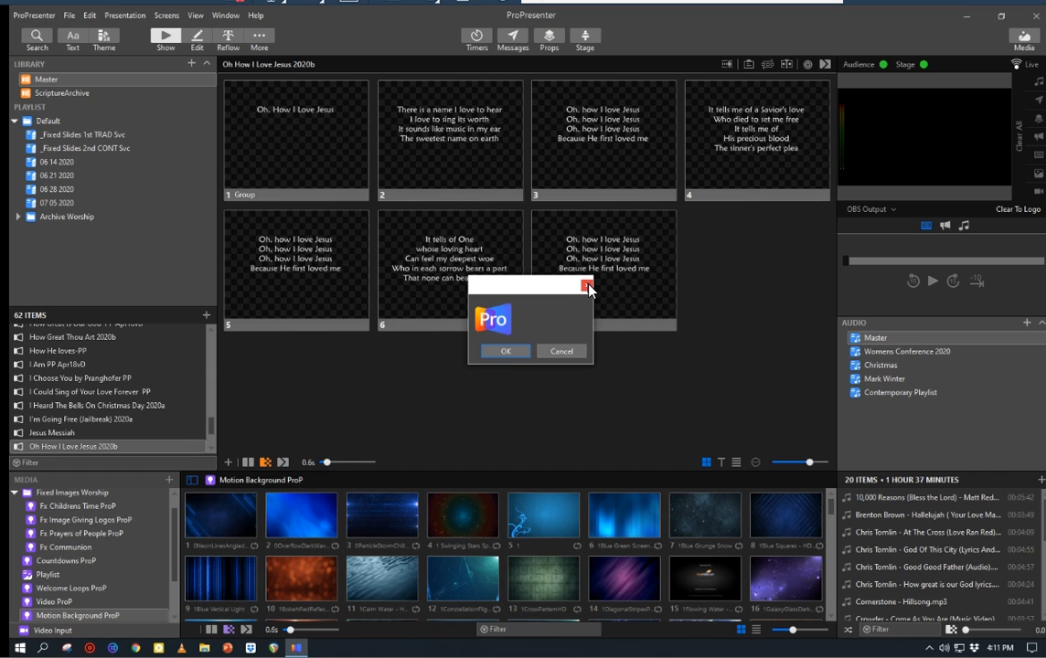
click(505, 354)
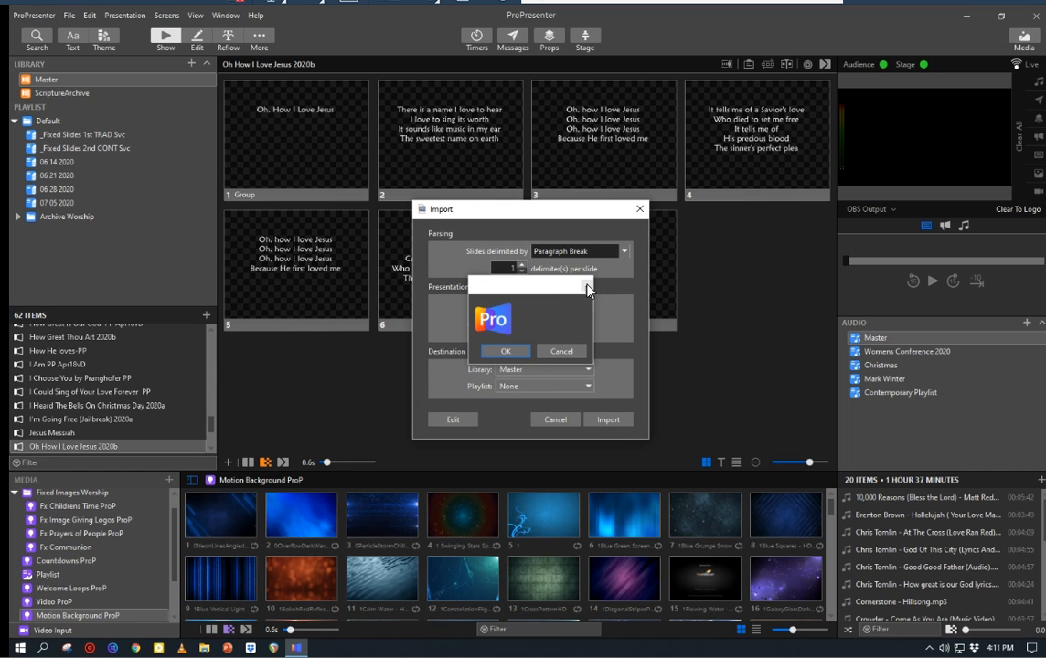
click(559, 419)
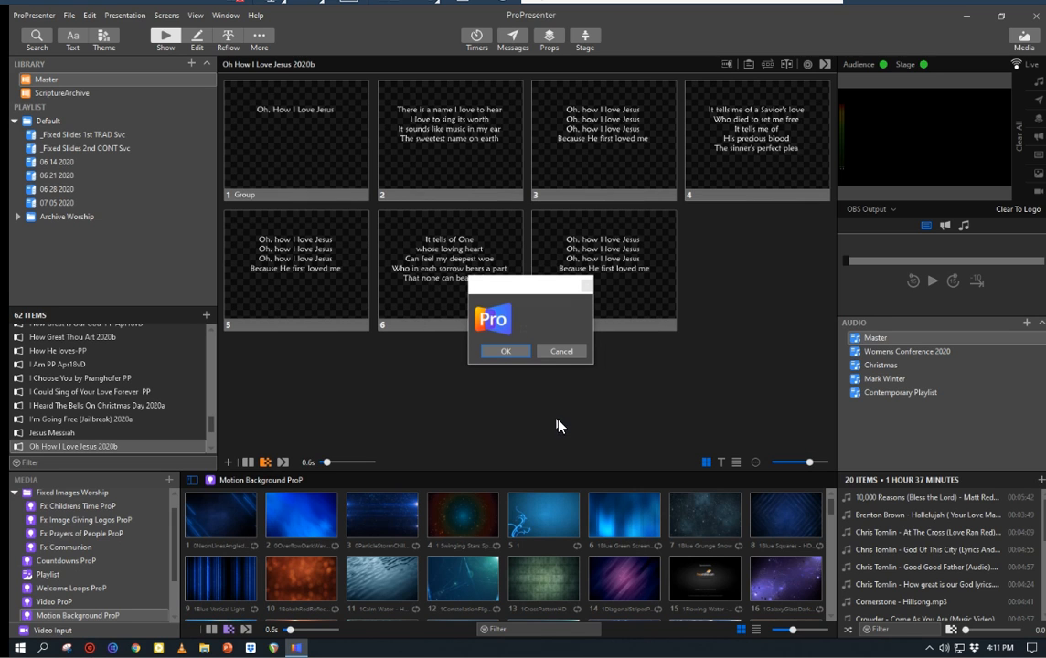
click(514, 353)
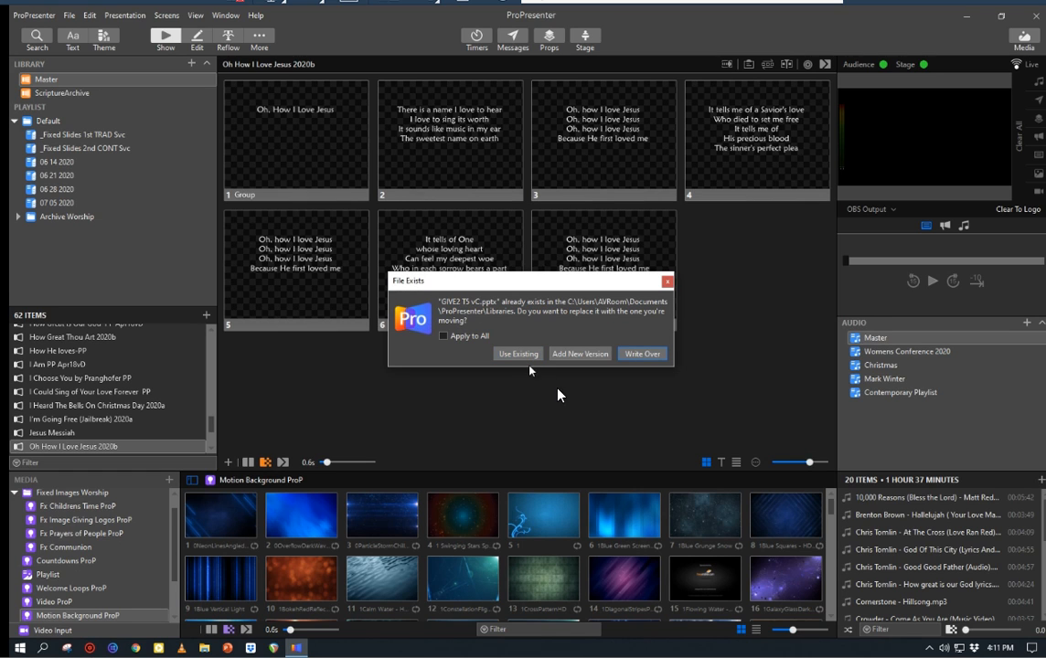
click(667, 281)
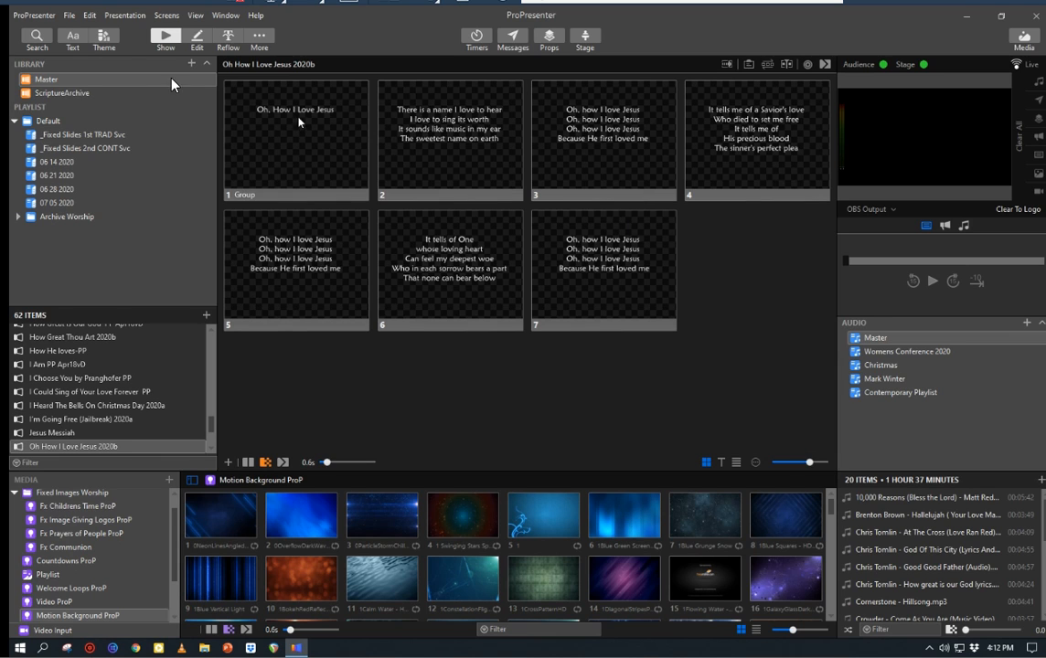
Step: Start an import of the clipboard text into ProPresenter with the SUMC Screen 1 vC theme from SUMC Lyrics B
click(90, 17)
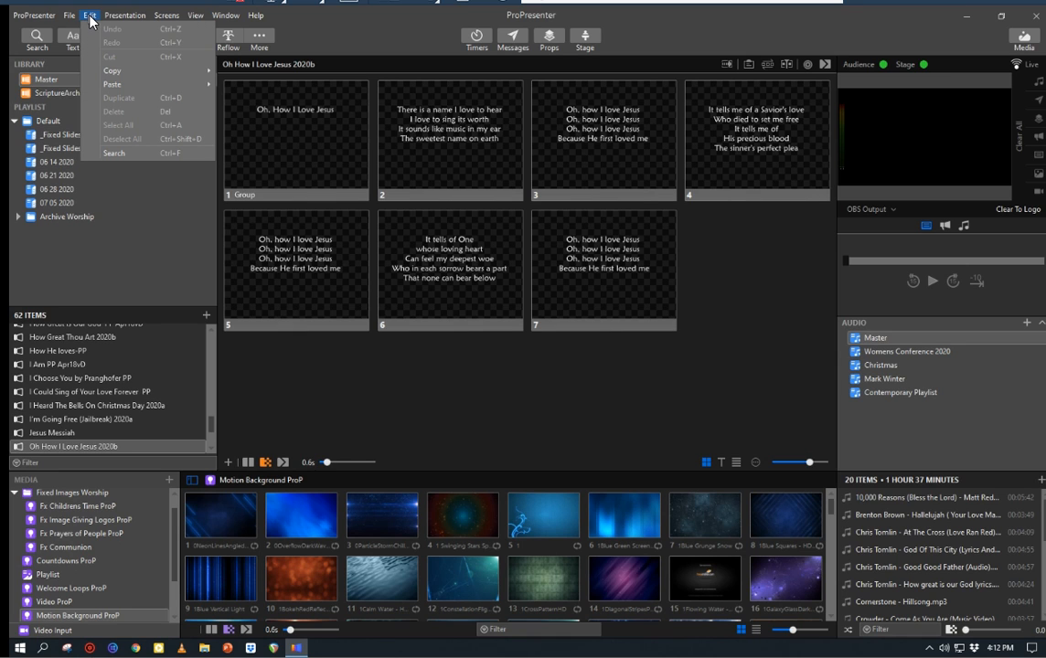
click(119, 17)
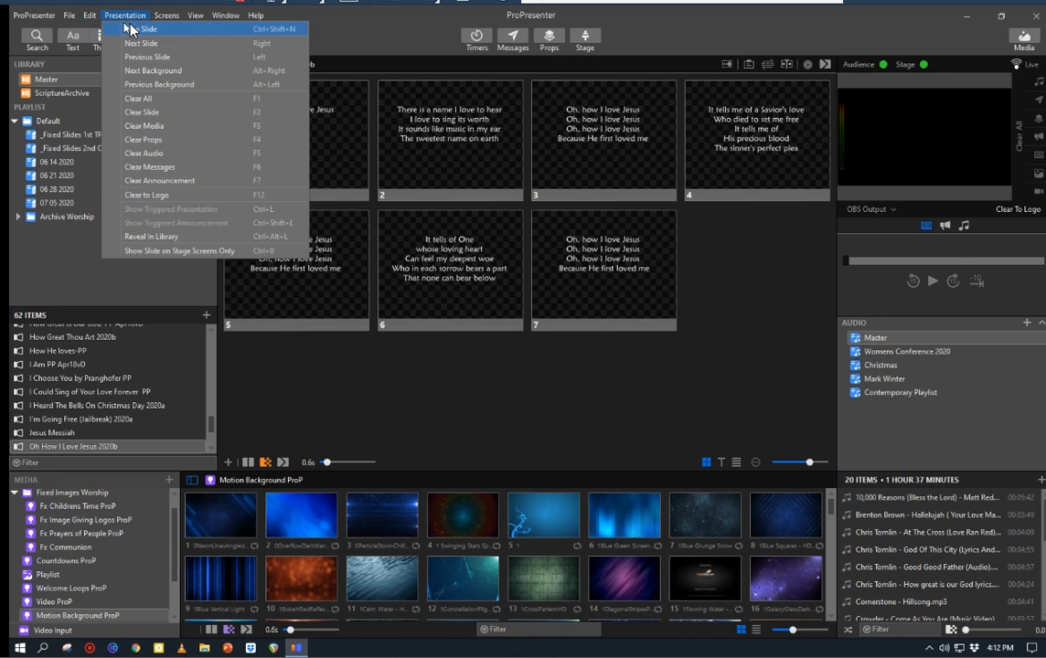
click(84, 16)
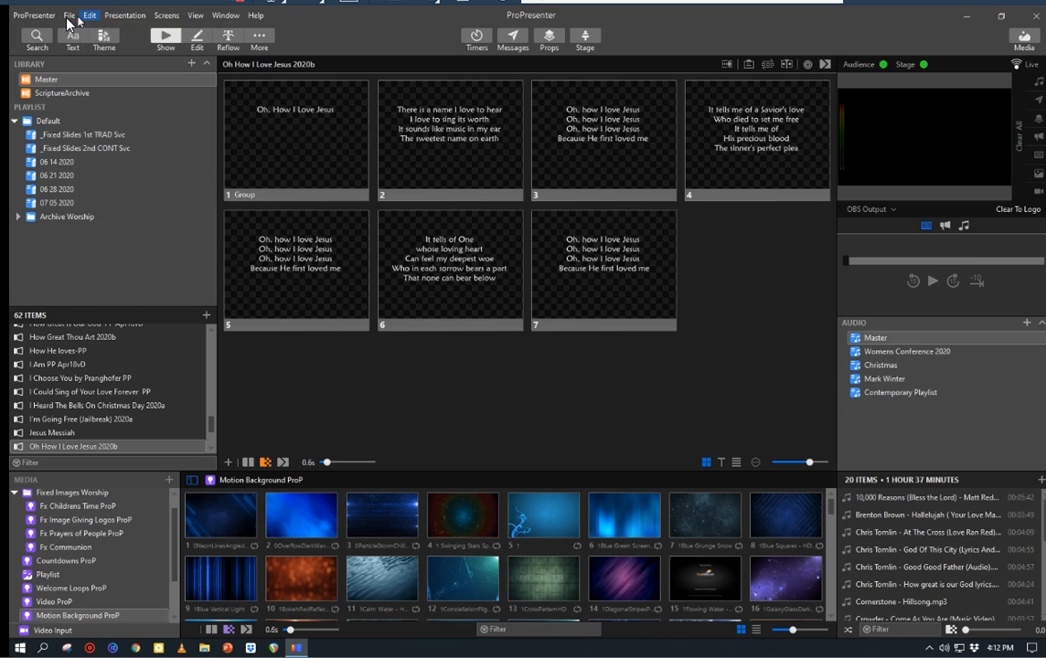
click(69, 18)
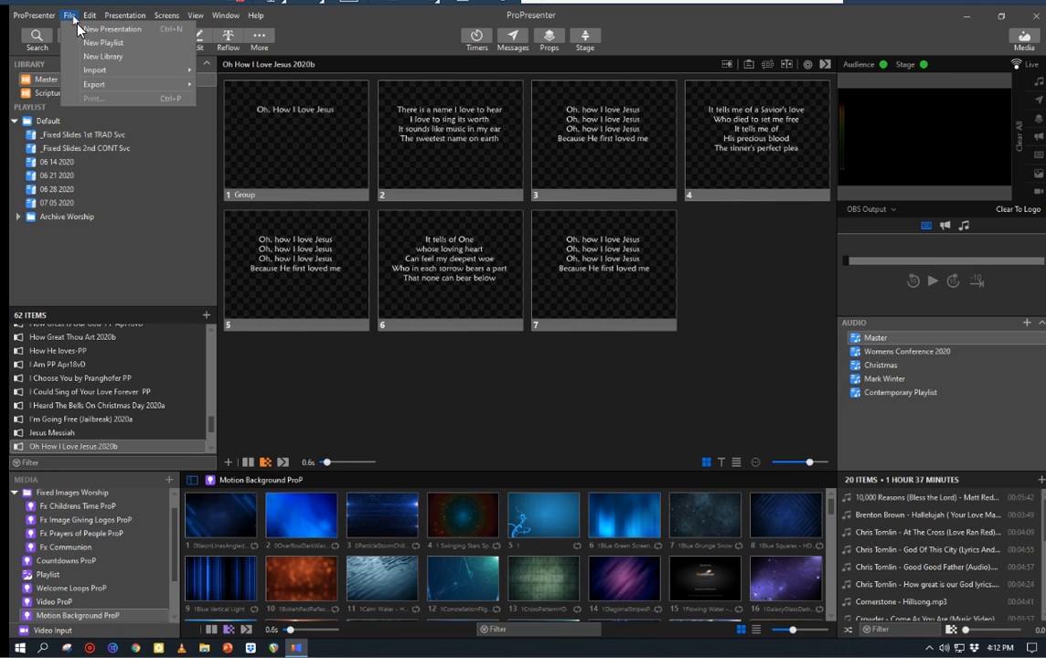
mouse_move(99, 75)
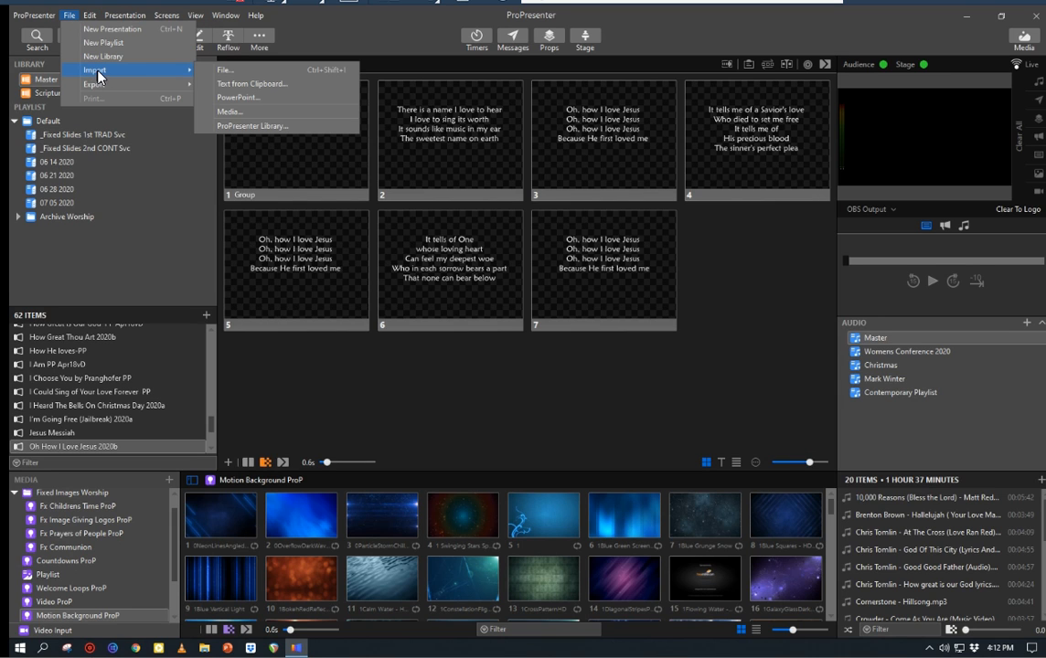
click(250, 86)
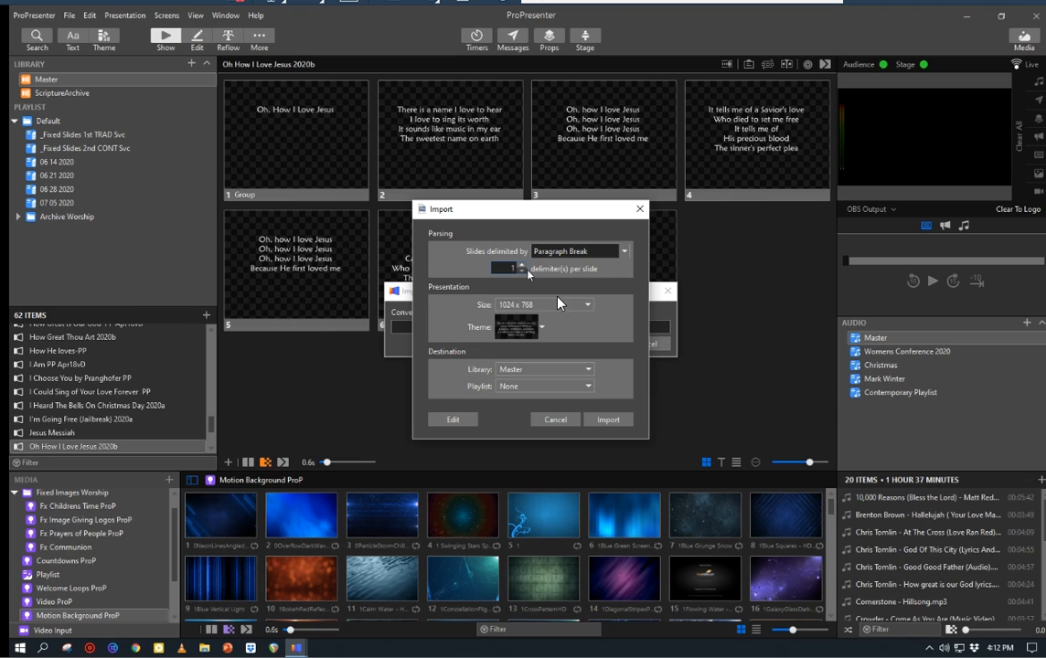
click(524, 331)
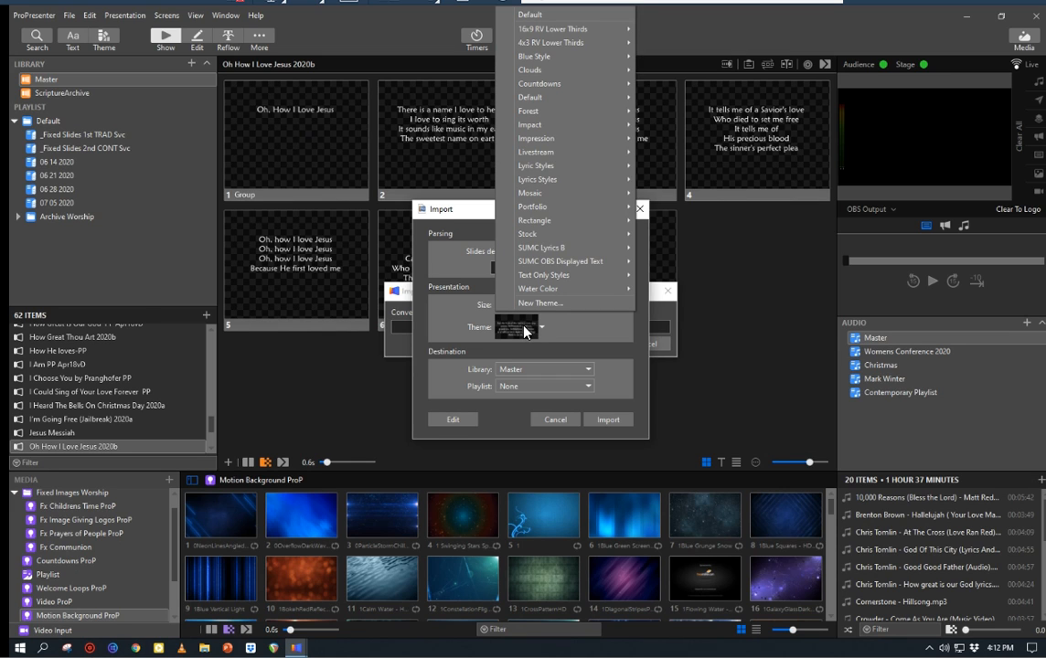
mouse_move(540, 254)
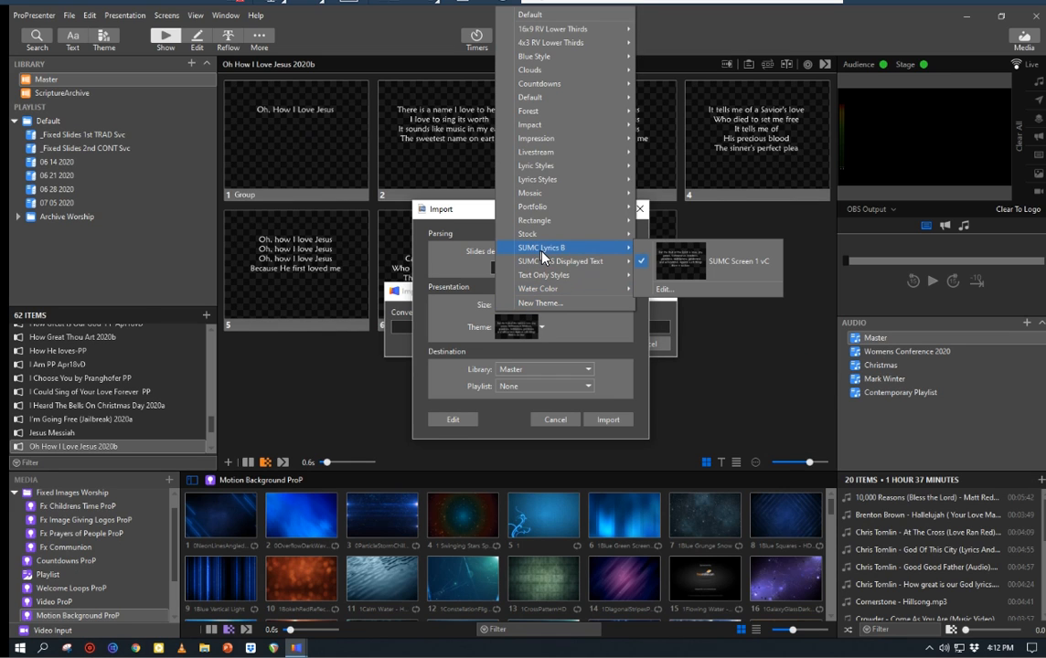
click(678, 255)
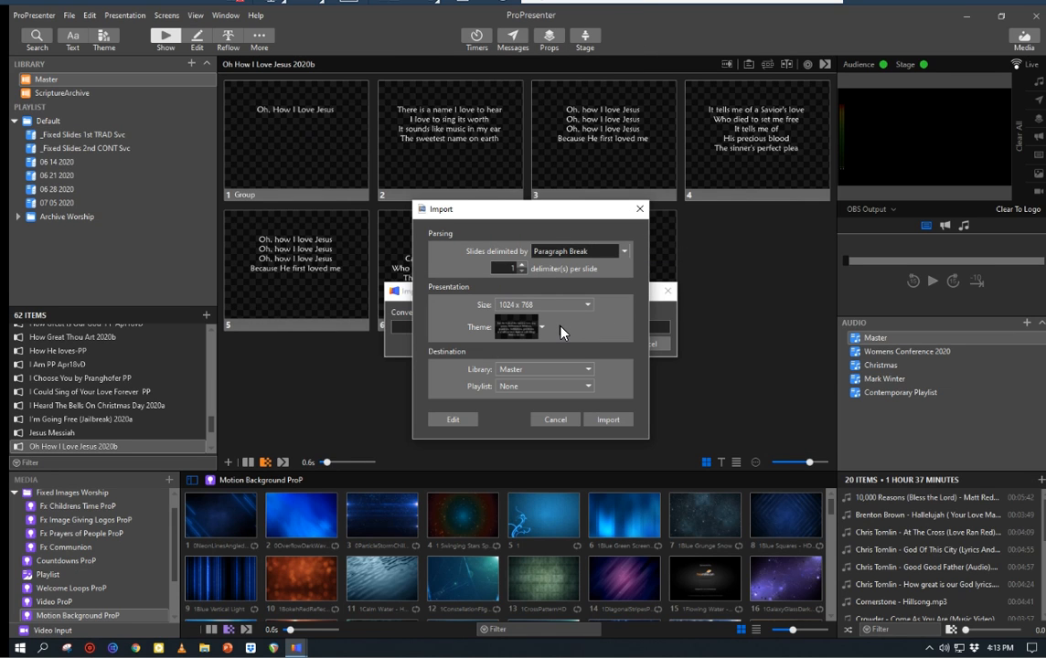
Step: Set the import destination to the Master library and the 07 05 2020 playlist
click(523, 370)
click(523, 370)
click(589, 387)
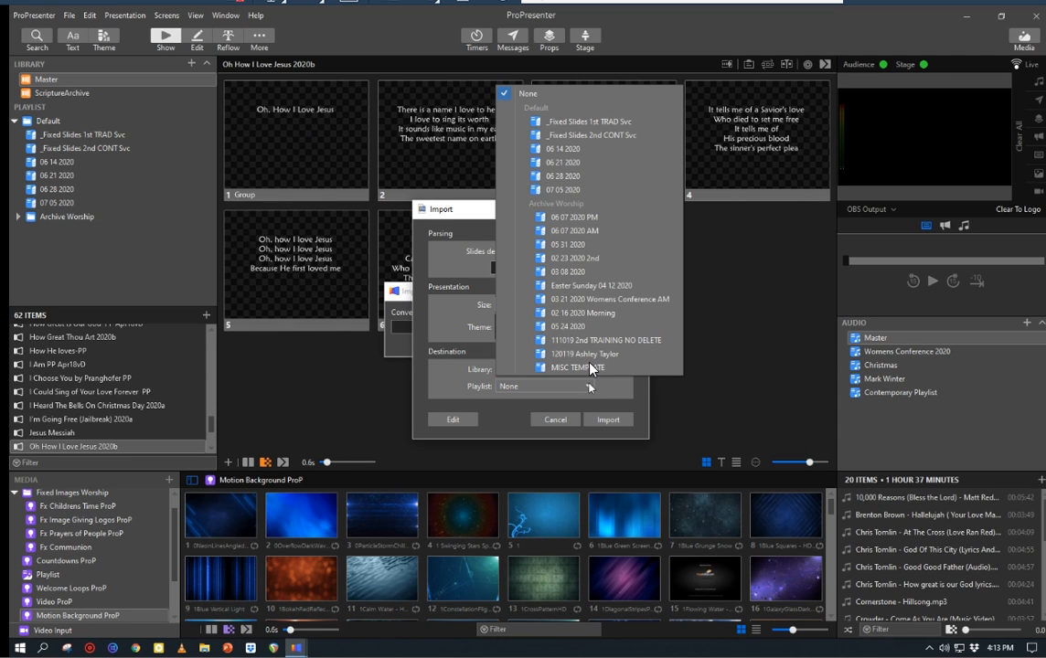
click(560, 190)
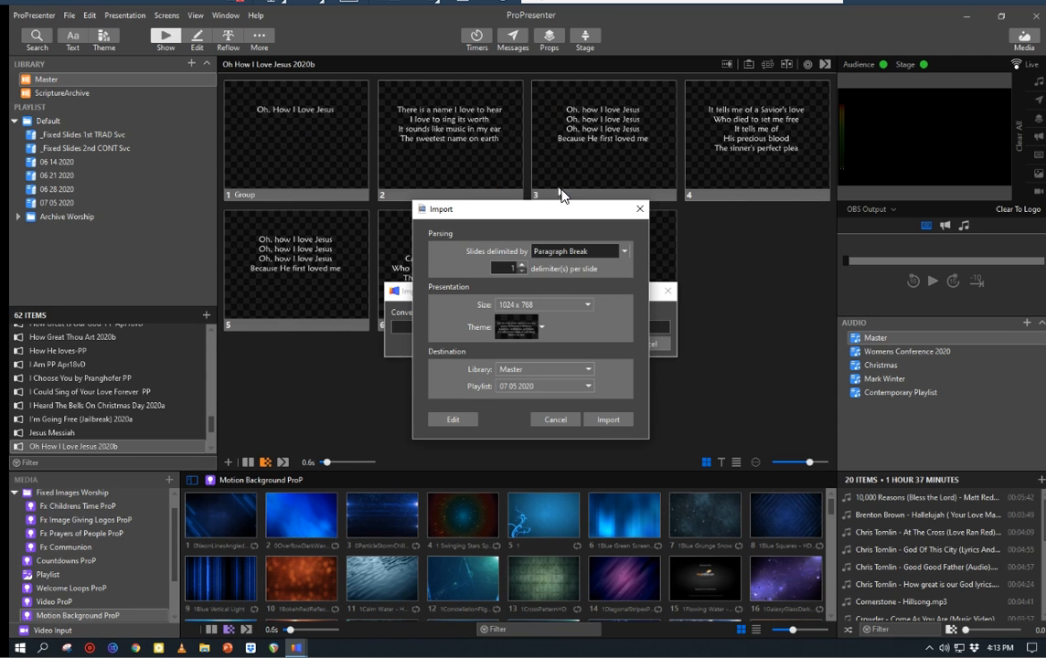
Step: Finish the clipboard import and delete the resulting "Oh, beautiful for heroes proved" presentation from the 07 05 2020 playlist
click(608, 420)
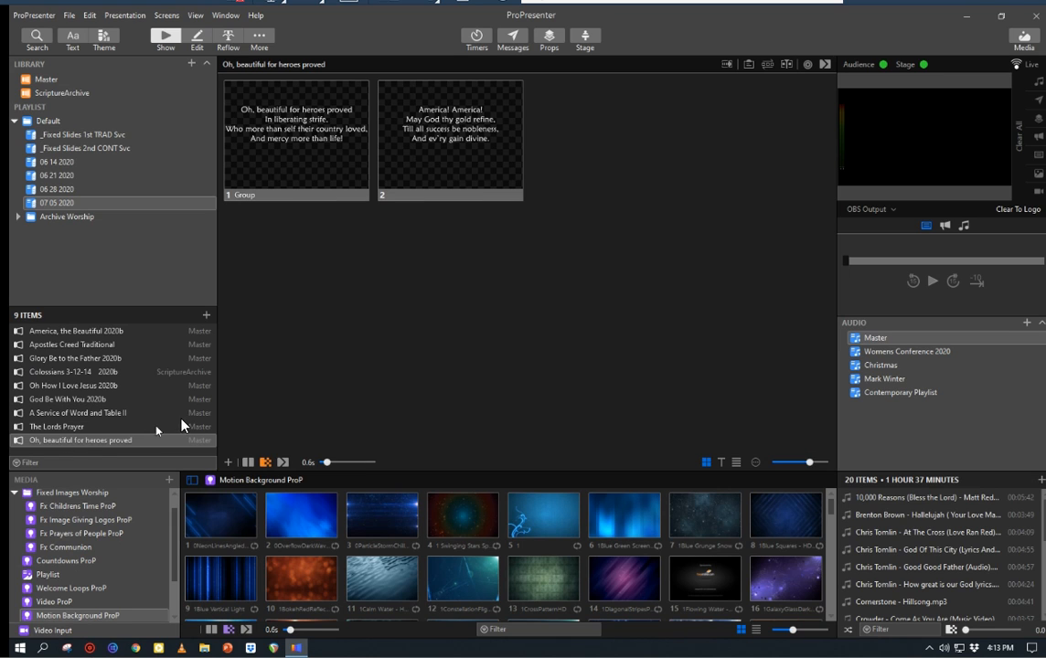
right_click(86, 444)
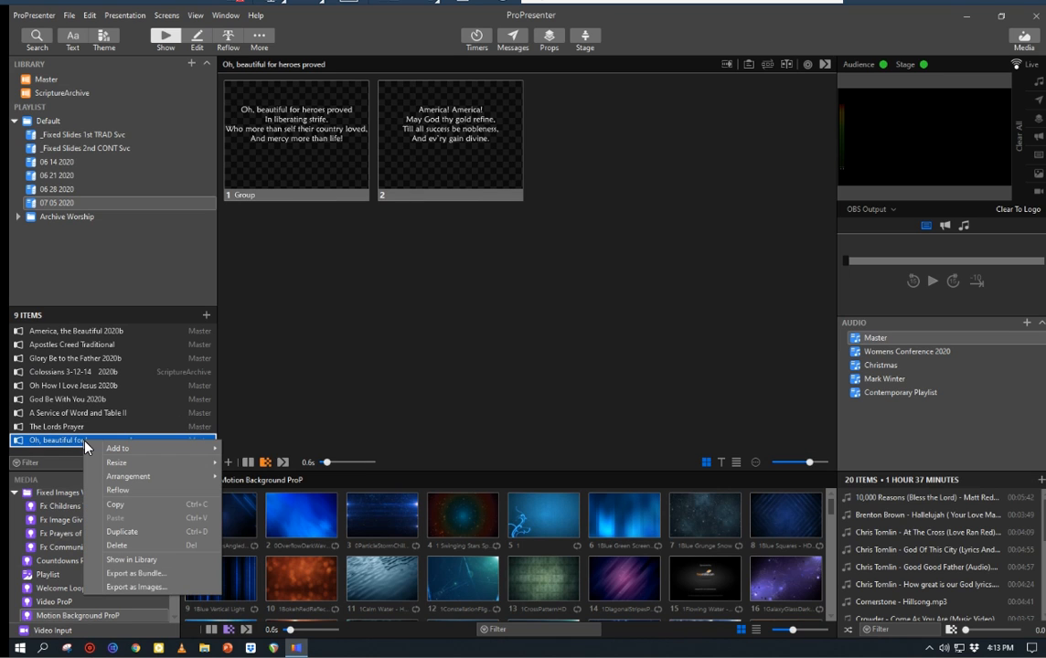
click(119, 545)
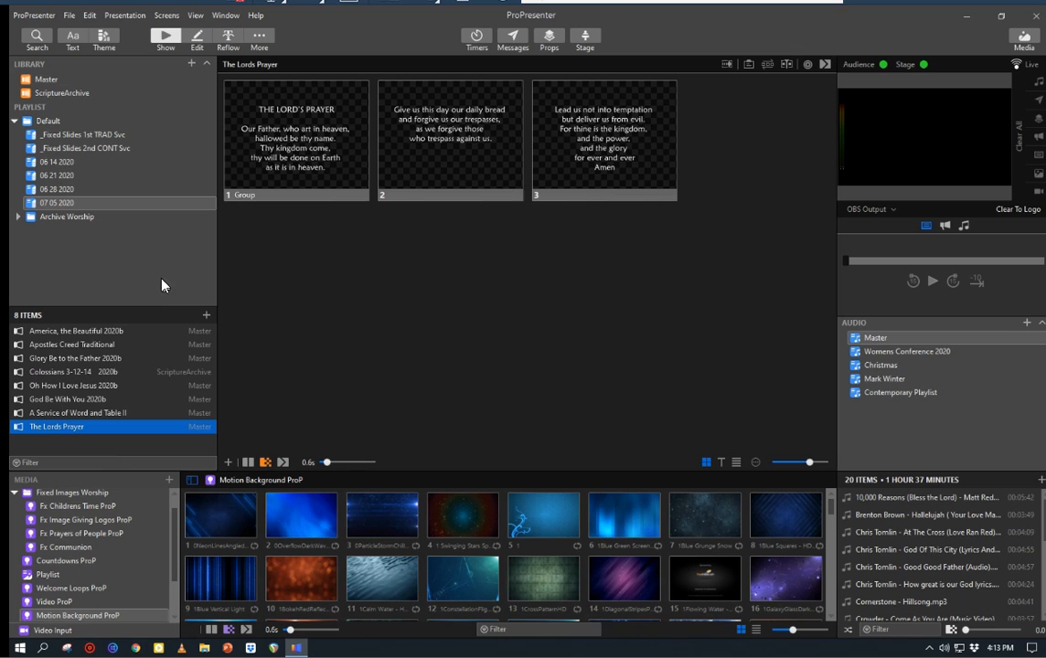
Step: Start a file import of America, the Beautiful 2020b.docx from Dropbox > UMC > Sunday Worship Folders > 2020 Worship Folders > 07052020
click(70, 15)
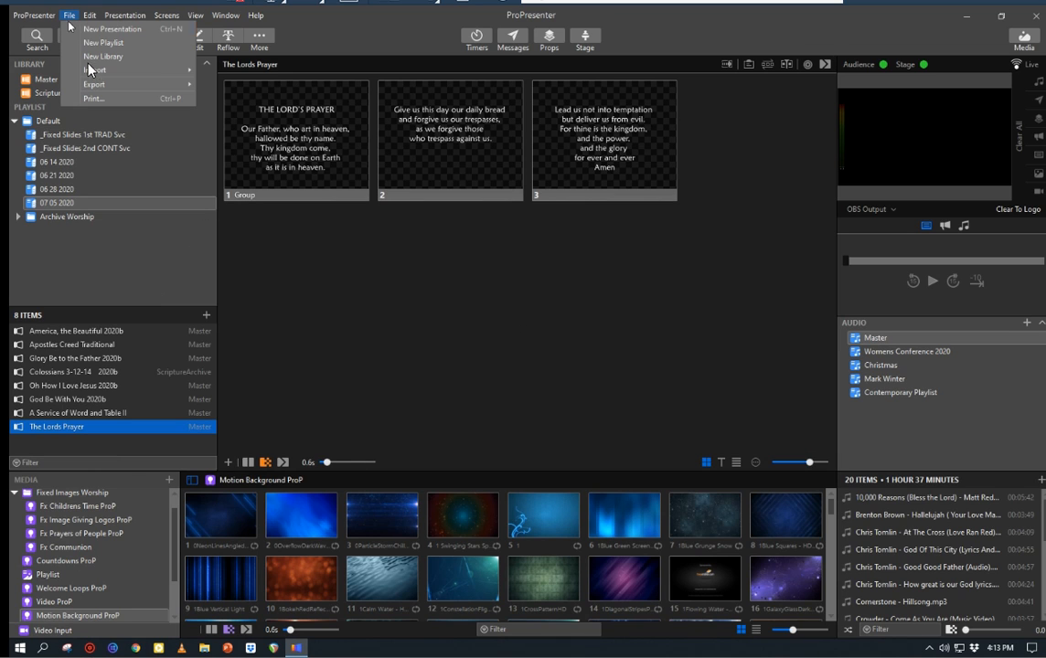
mouse_move(91, 70)
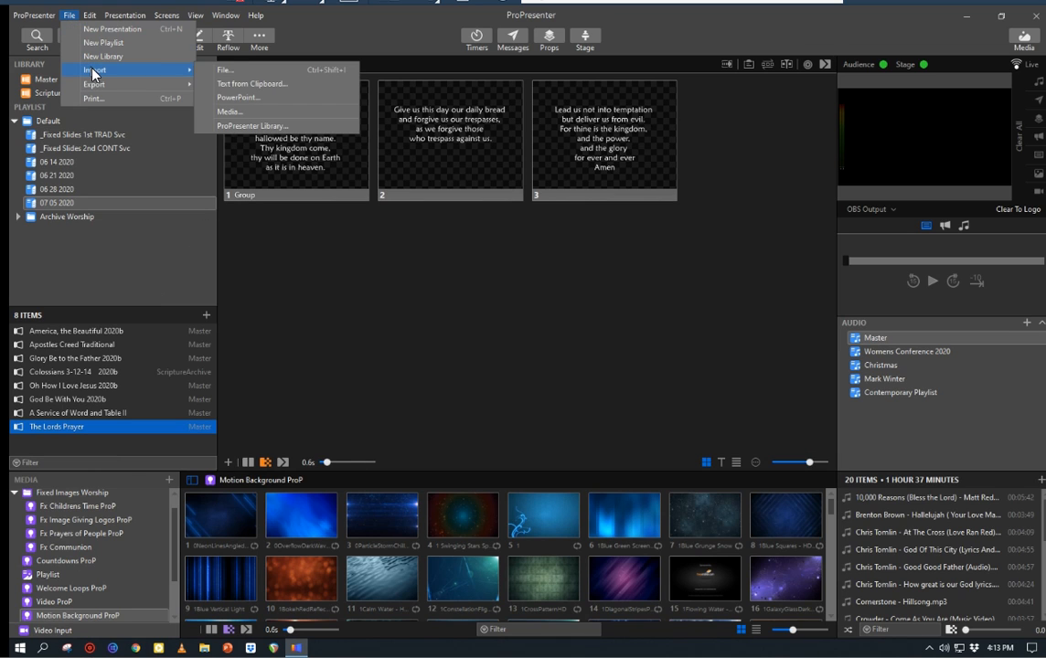
click(227, 71)
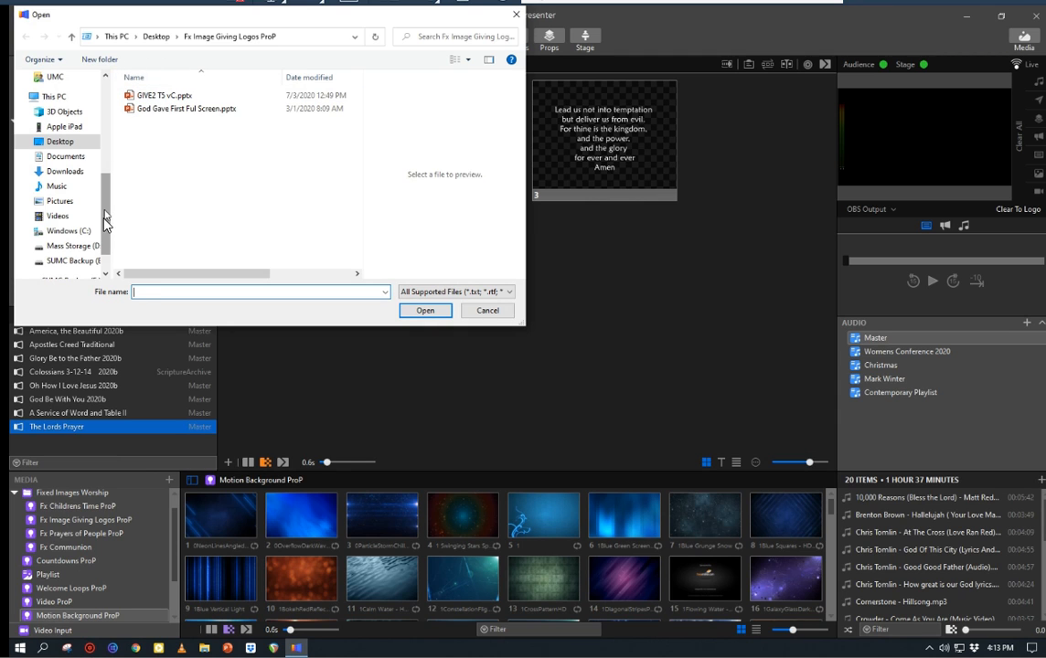
scroll(105, 229, down, 1)
scroll(106, 183, up, 3)
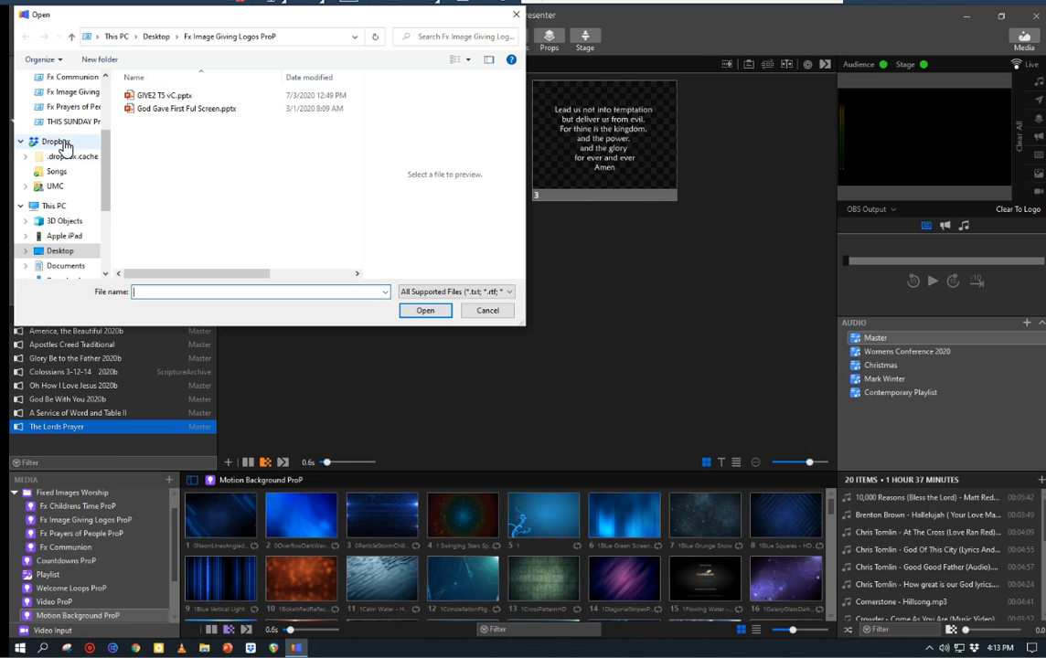
click(53, 188)
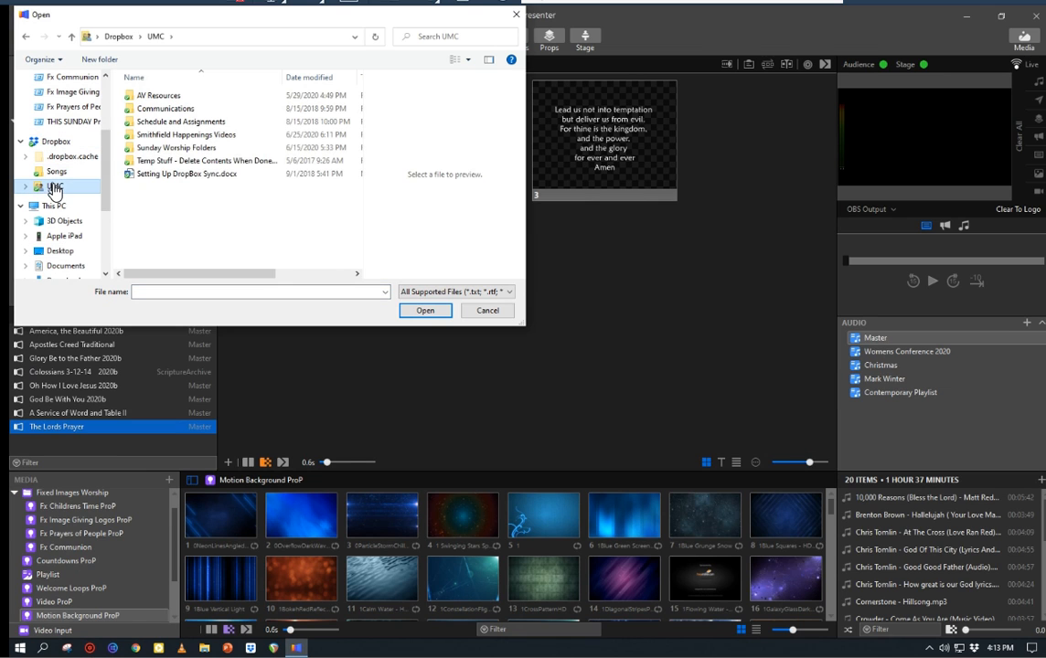
double_click(148, 148)
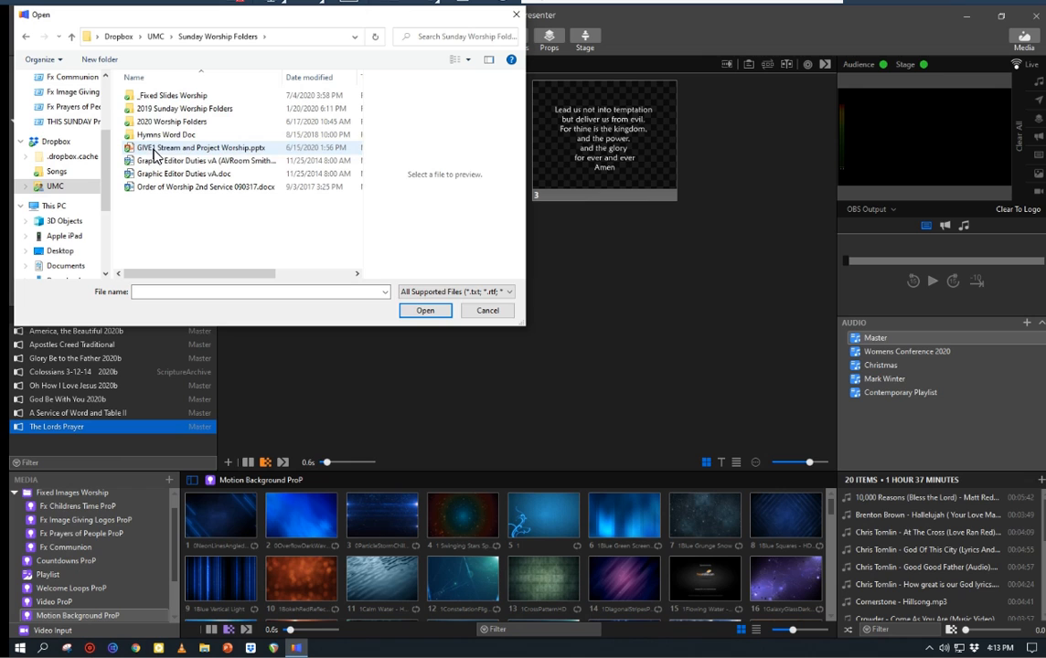
double_click(144, 124)
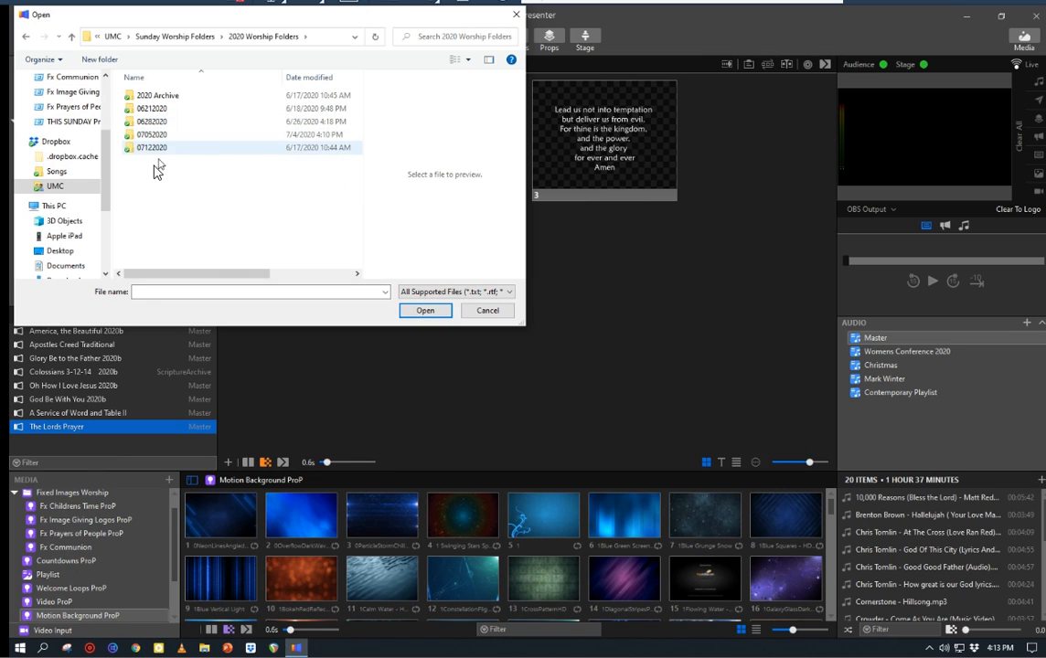
double_click(139, 134)
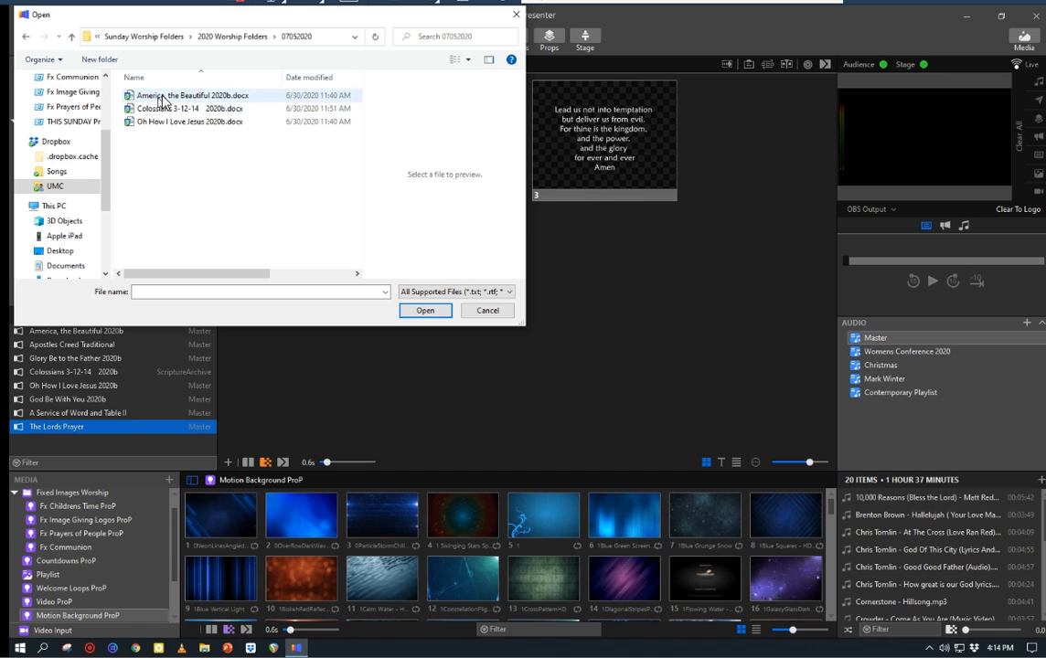
click(162, 99)
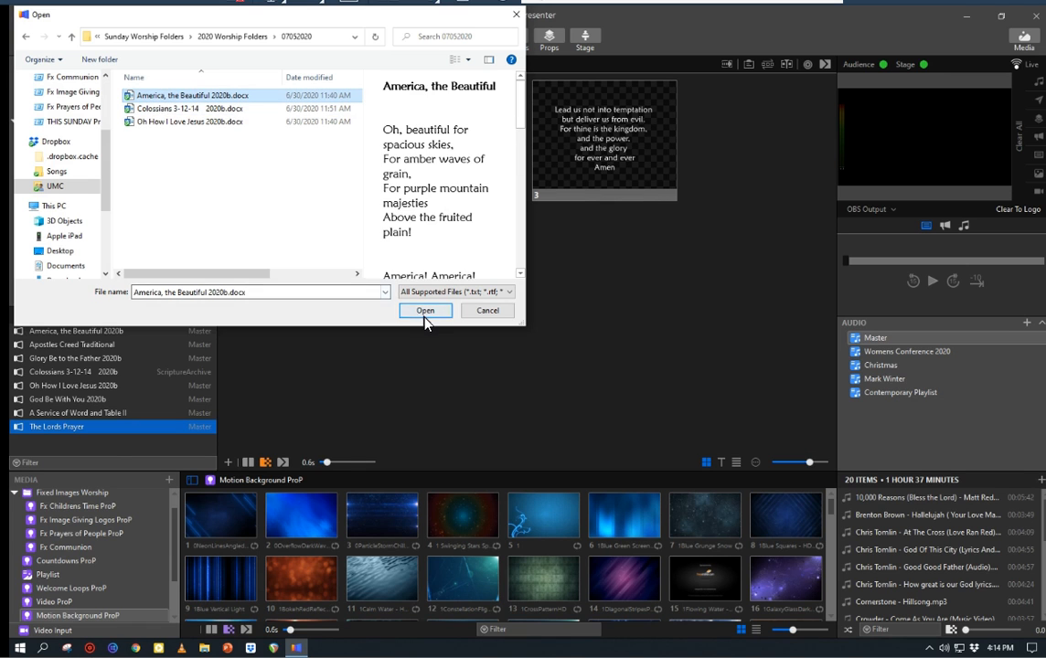
click(425, 314)
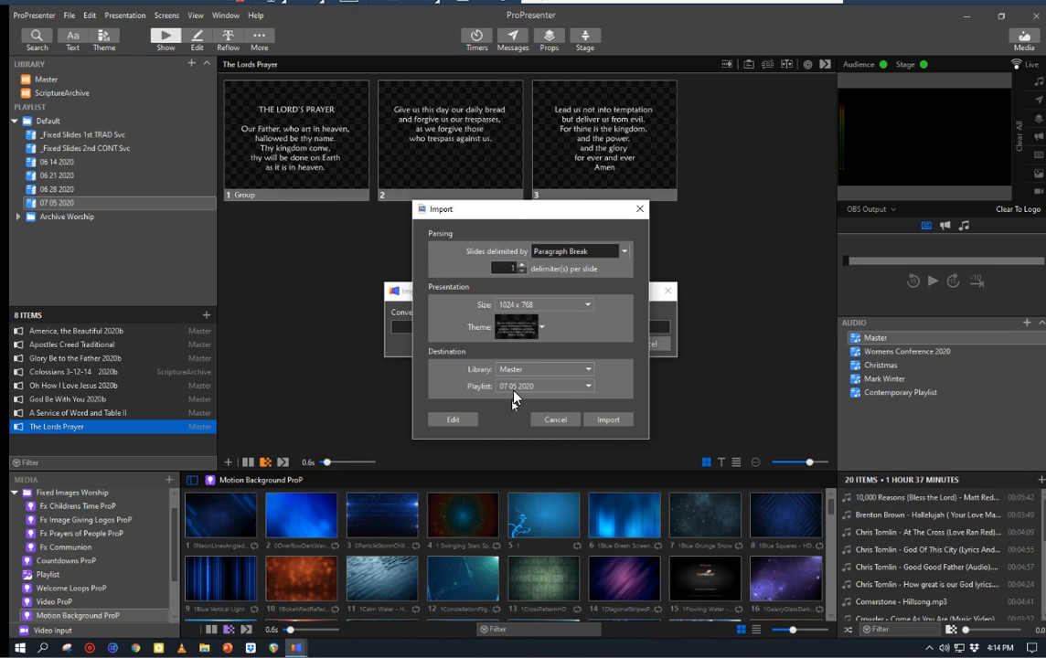
Step: Import the document into the 07 05 2020 playlist as a new version and select the imported presentation
click(608, 420)
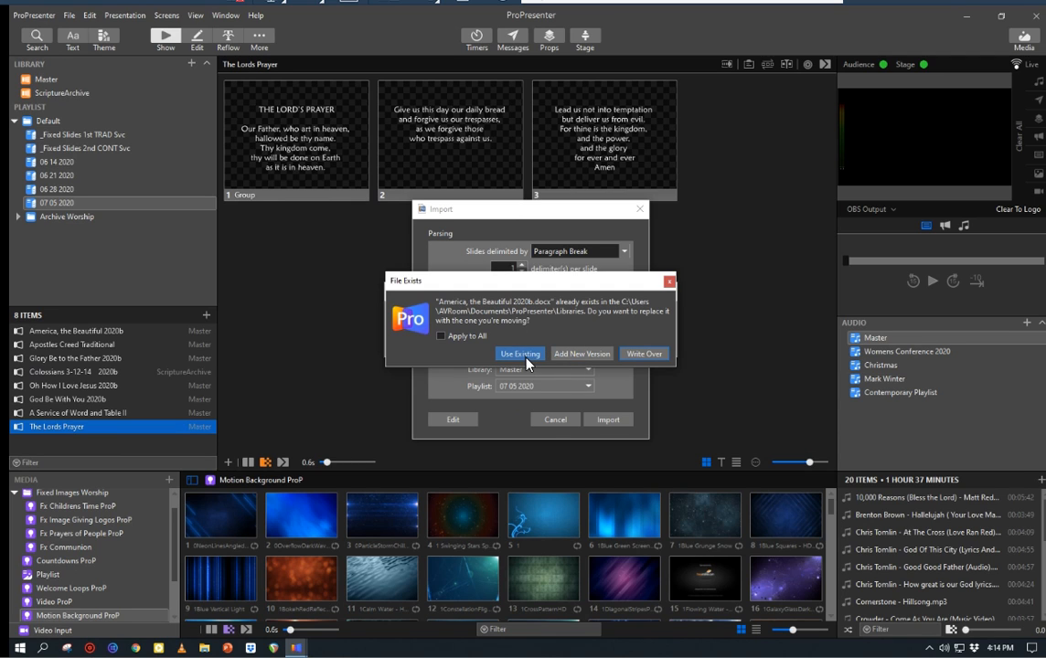
click(575, 355)
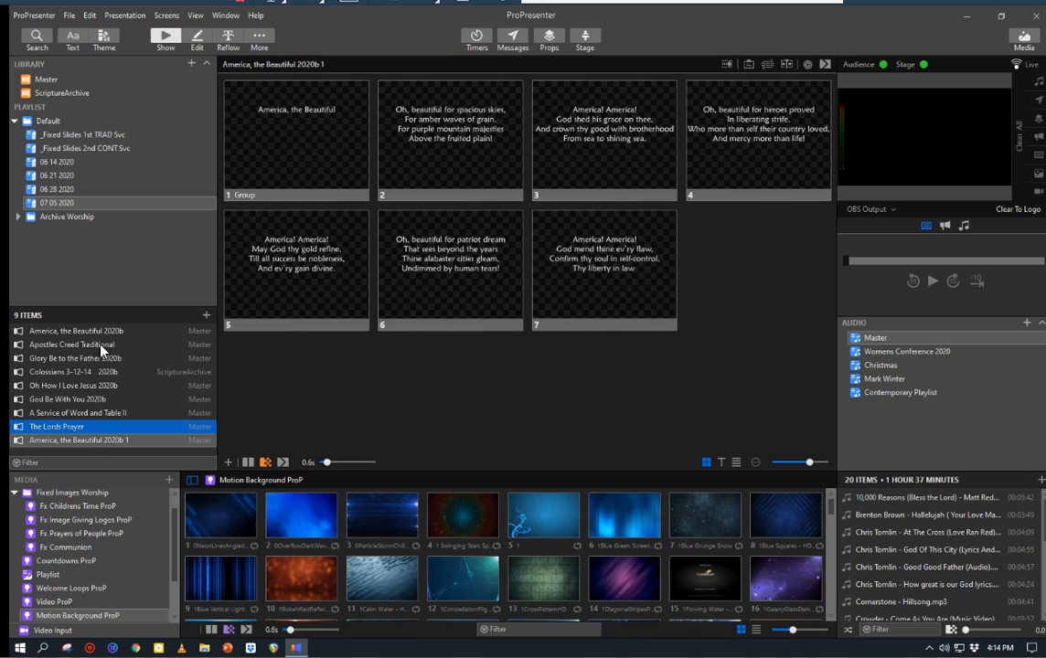
click(89, 443)
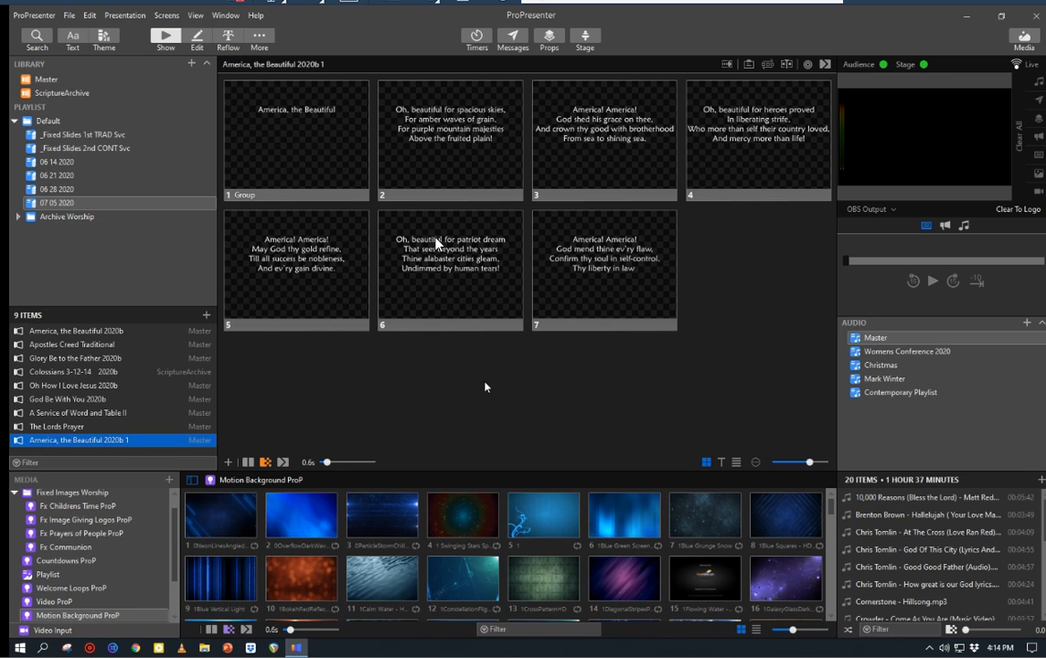
Step: Send slide 2 live, examine how the lyrics fit on slides 2 to 4 in the slide editor, and return to the show view
click(459, 154)
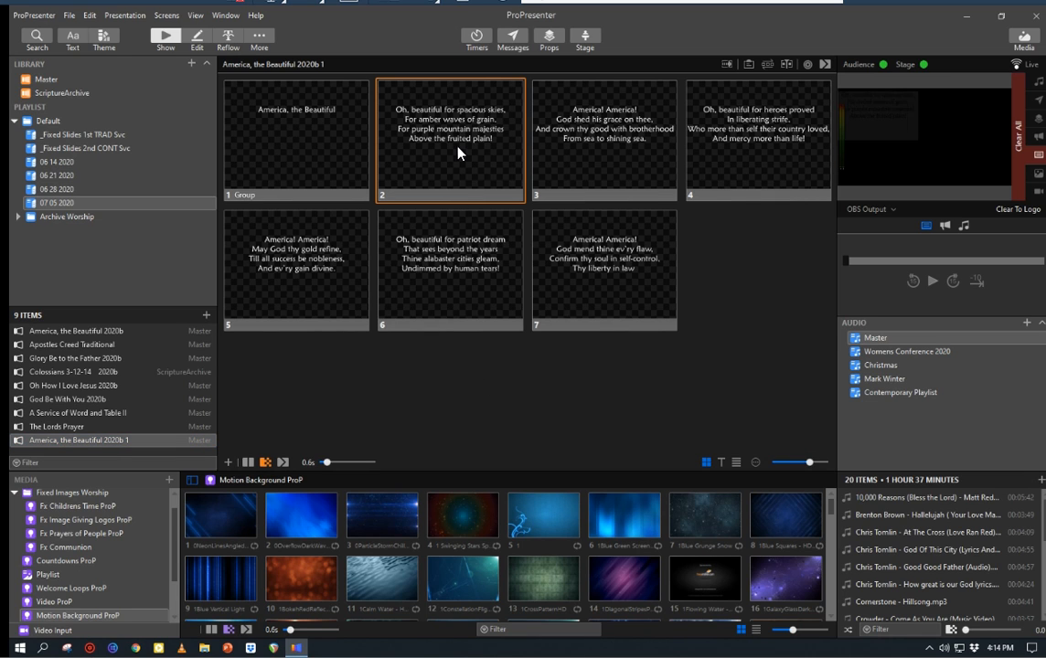
click(198, 38)
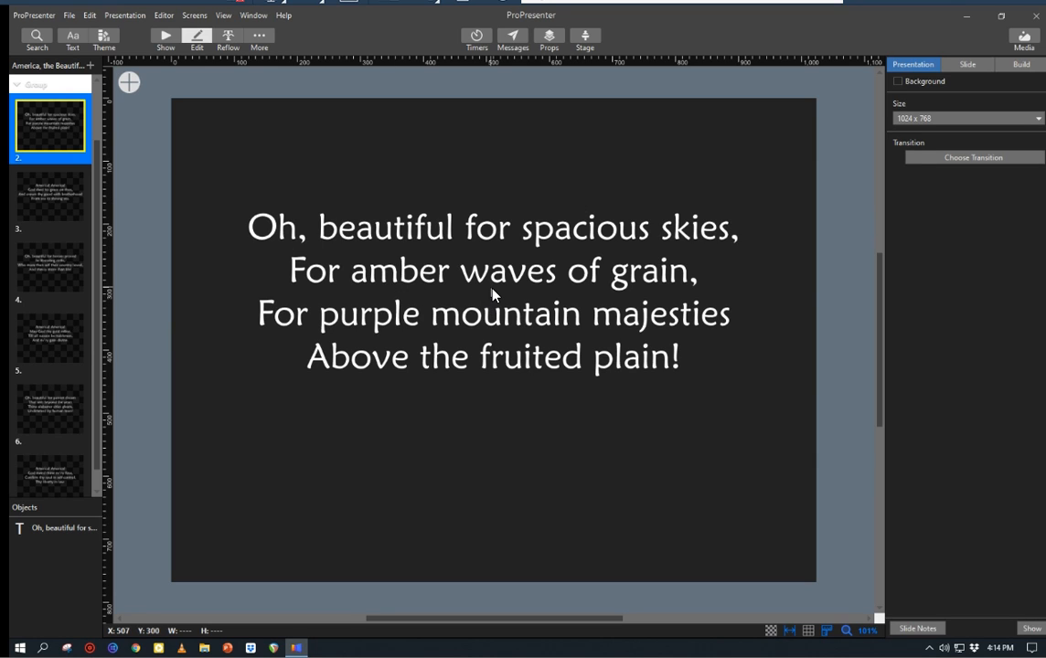
click(60, 206)
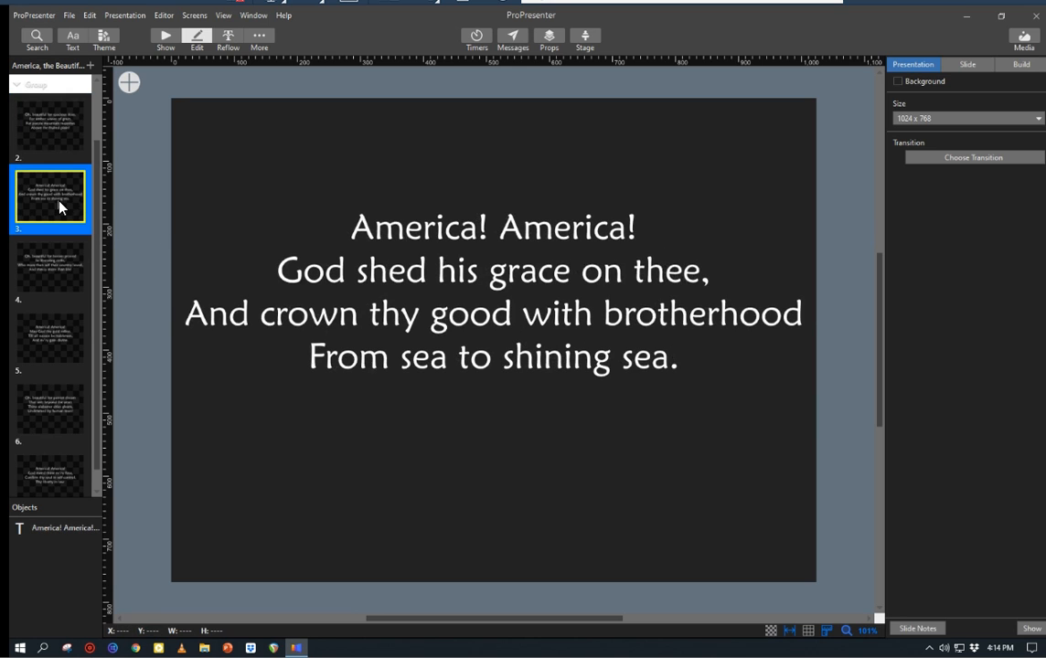
click(45, 279)
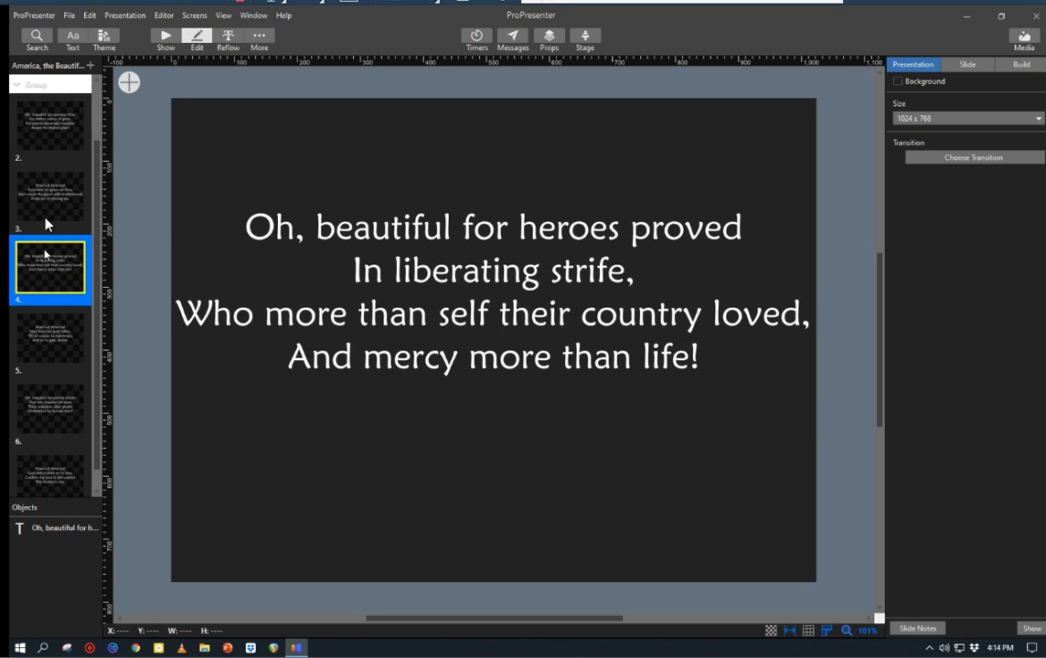
key(Up)
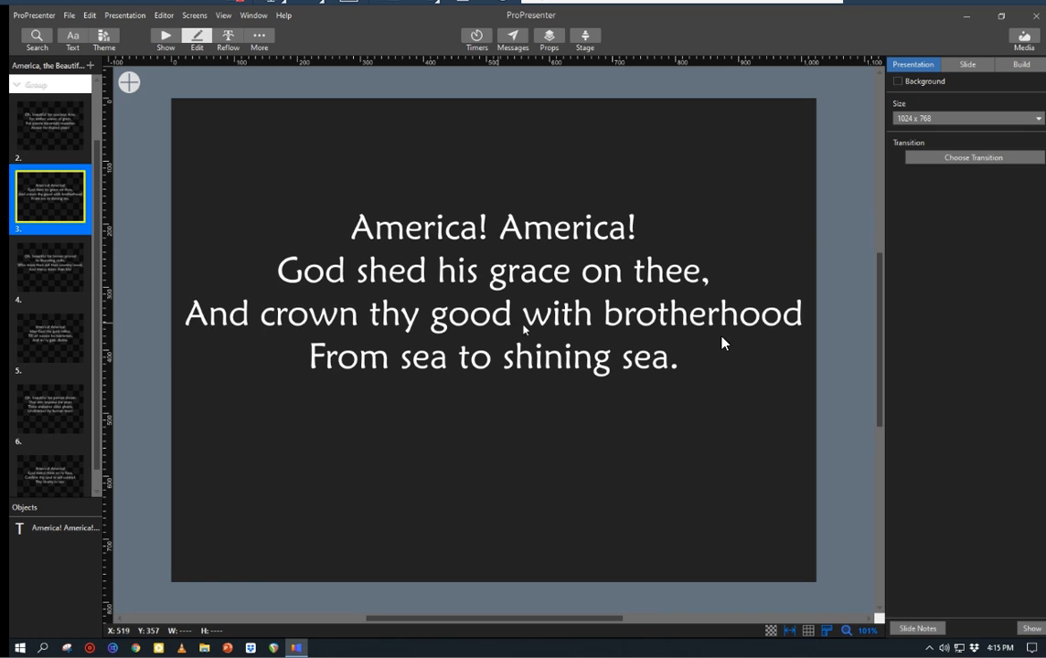
click(41, 126)
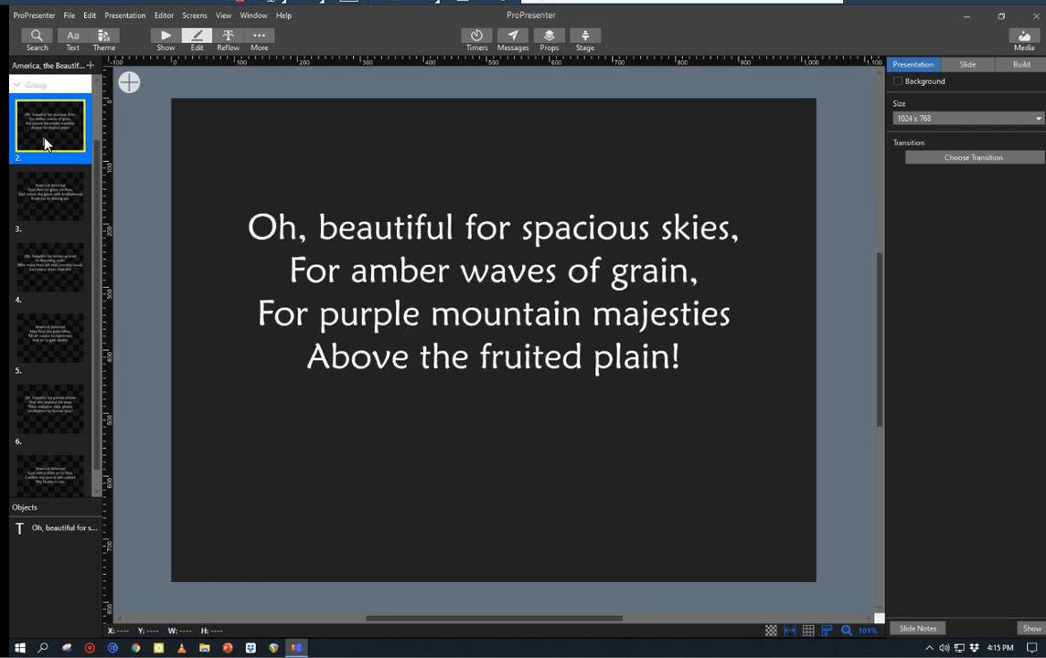
click(45, 204)
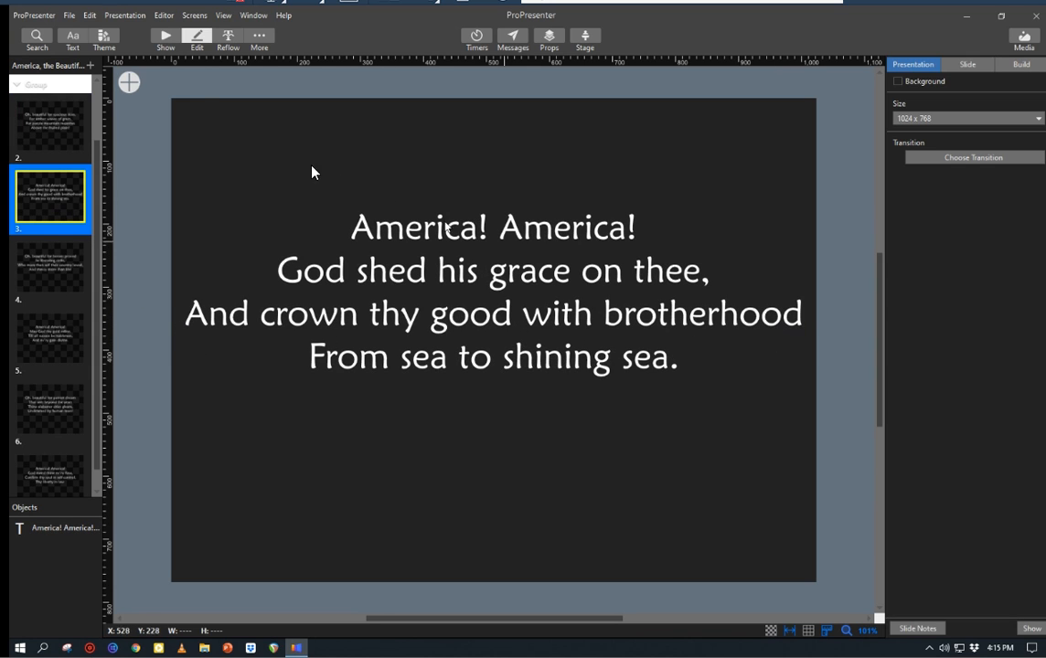
click(166, 38)
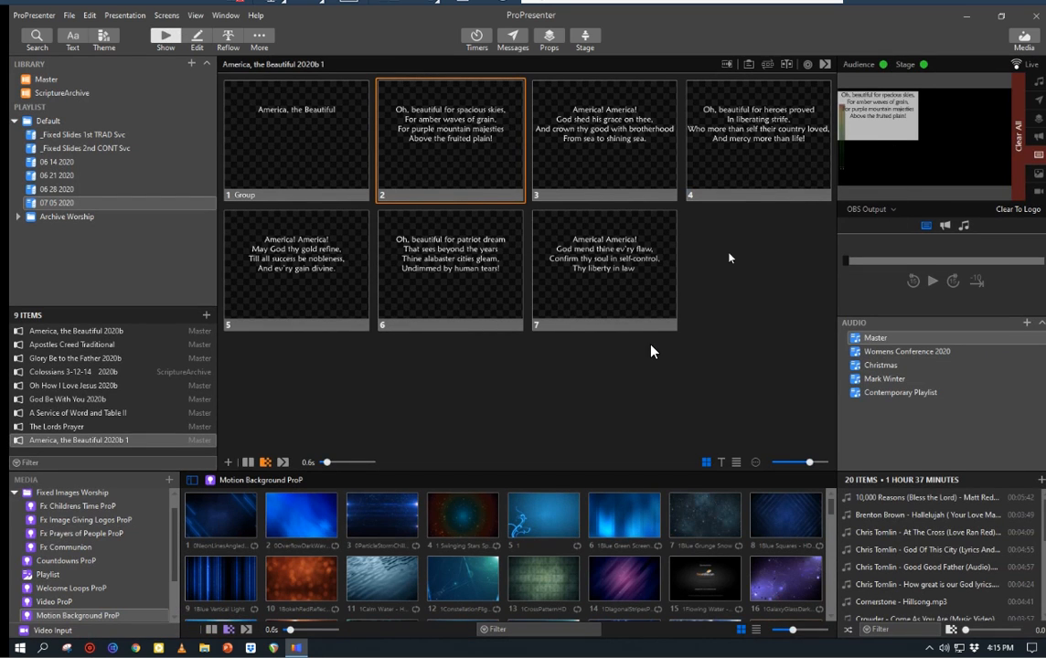
Step: Send slides 3 and 4 live and compare their line wrapping in the Screen 1 and OBS Output previews
click(591, 144)
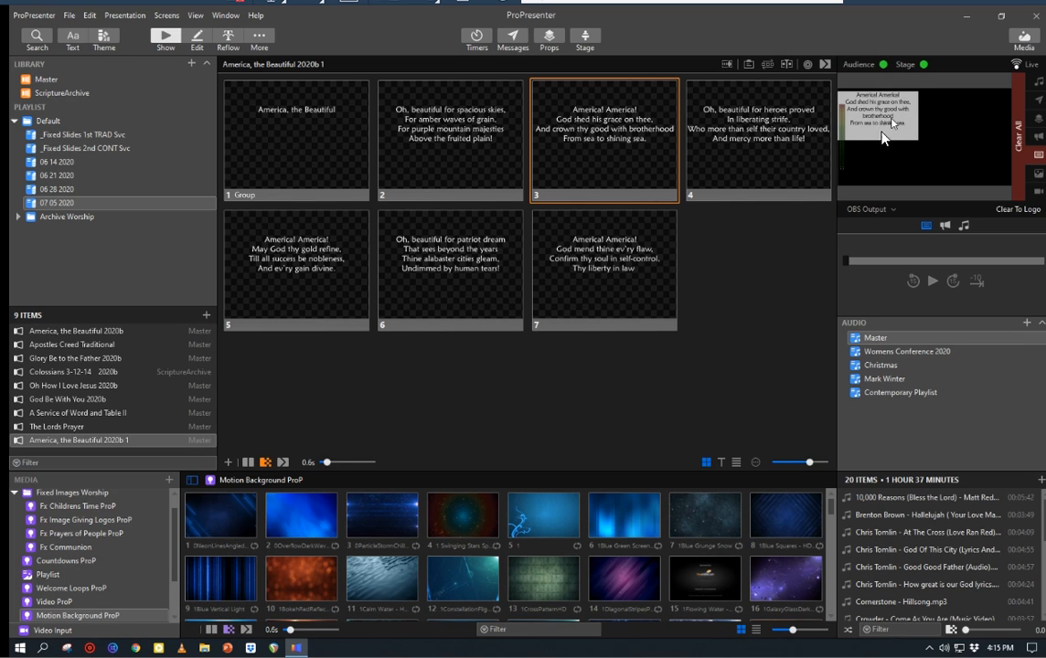
click(870, 210)
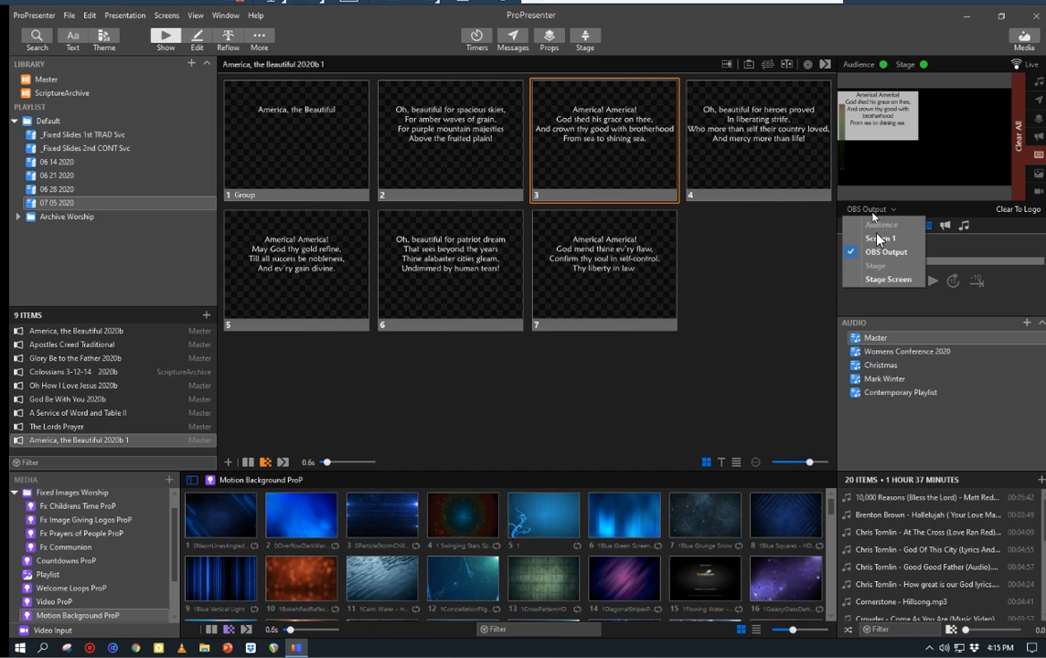
click(877, 238)
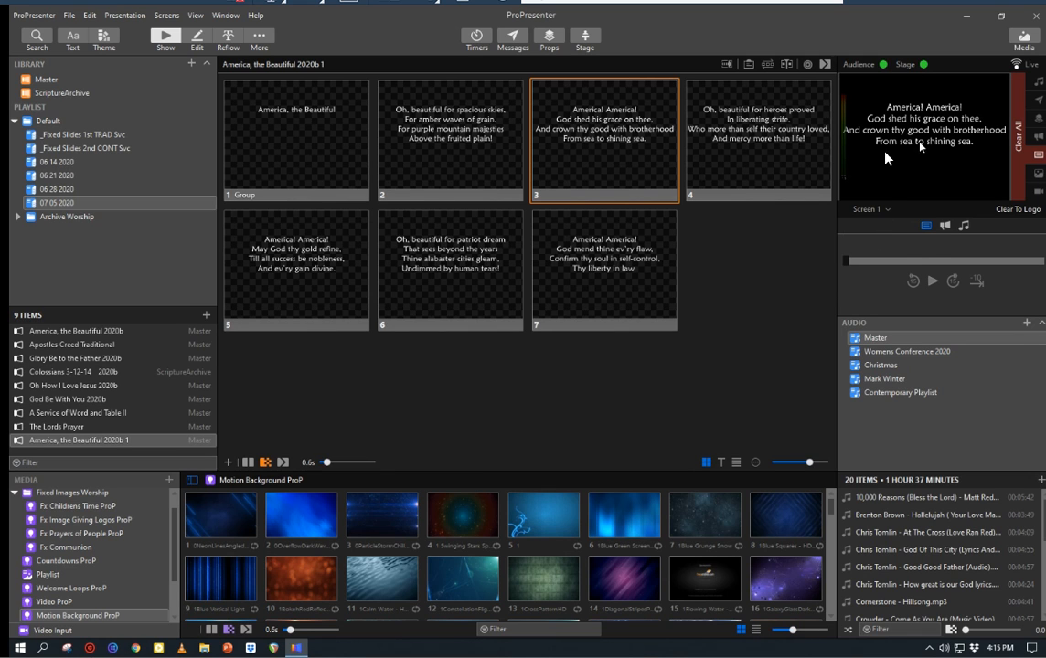
click(760, 138)
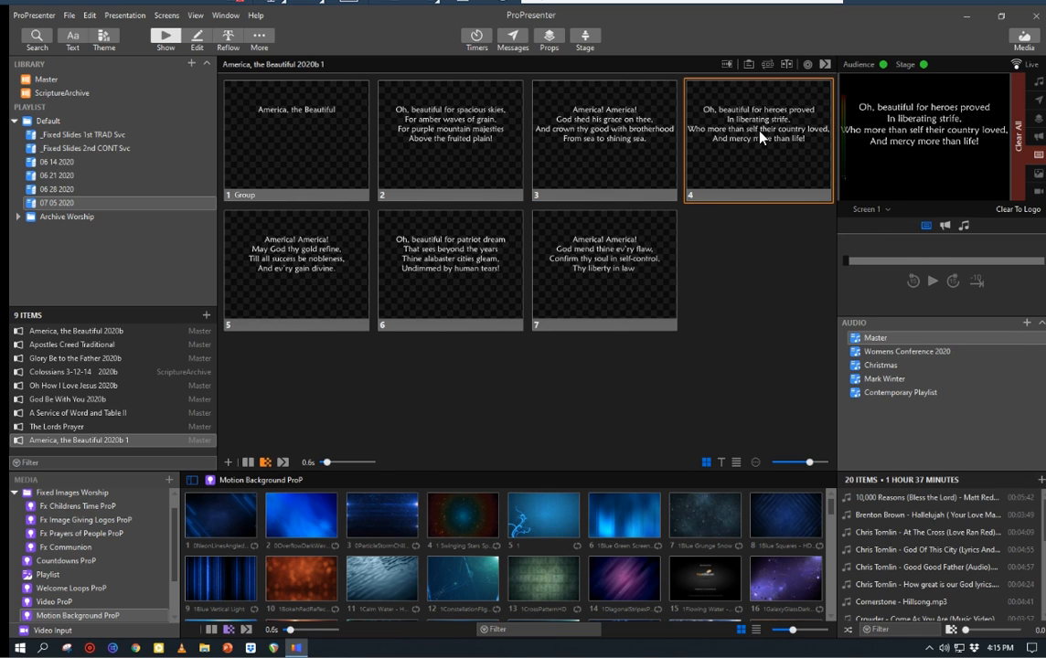
click(862, 209)
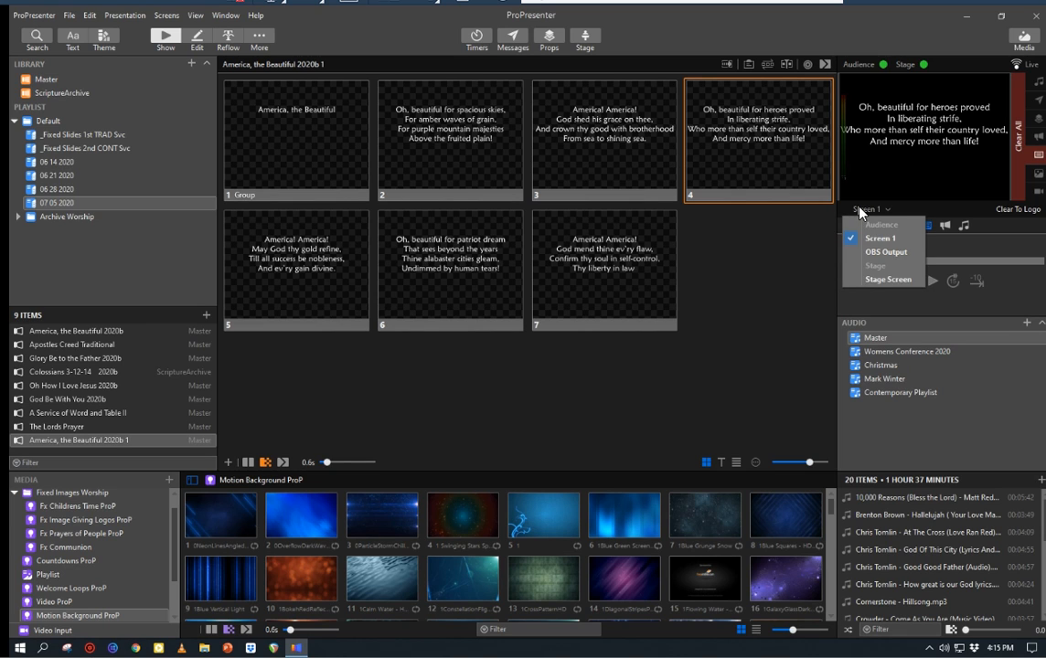
click(871, 253)
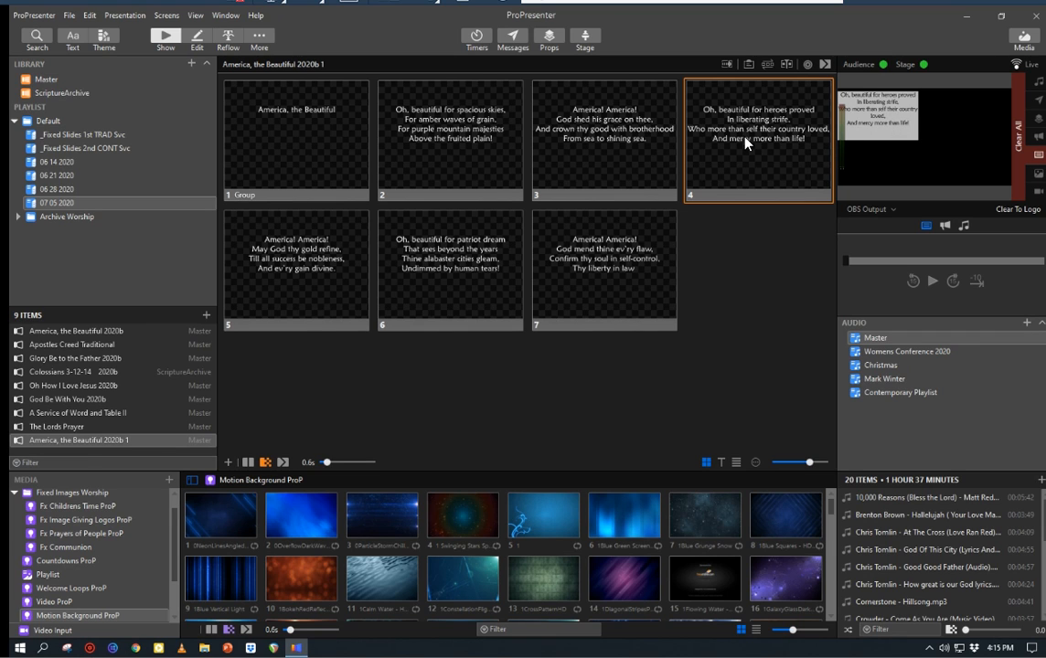
Step: Break slide 4's third lyric line before "their country loved," in the slide editor and return to the show view
click(197, 40)
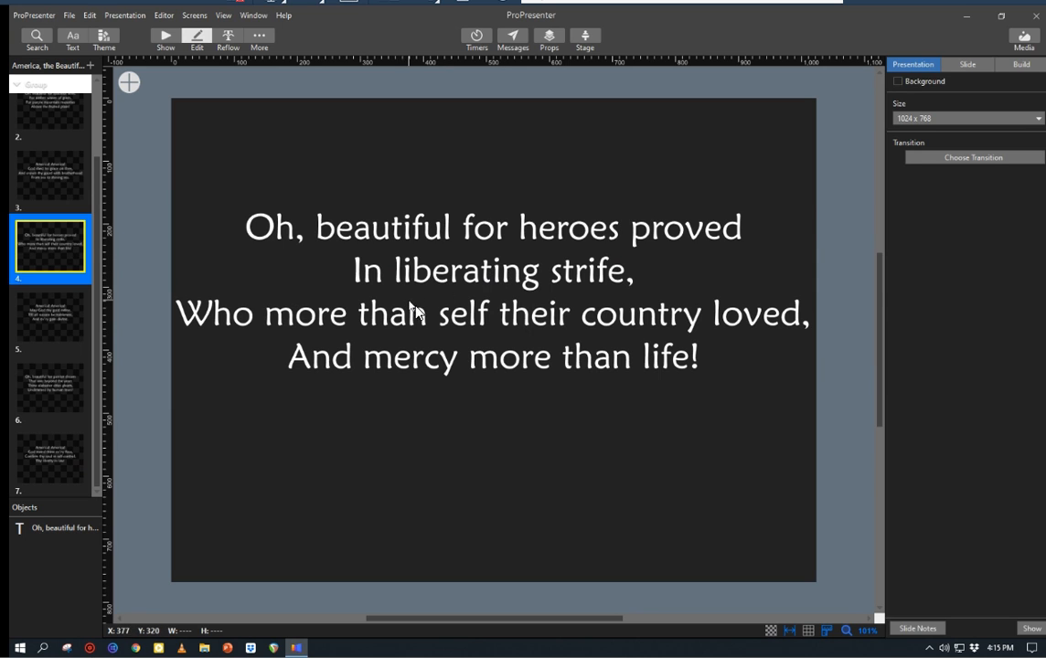
double_click(504, 313)
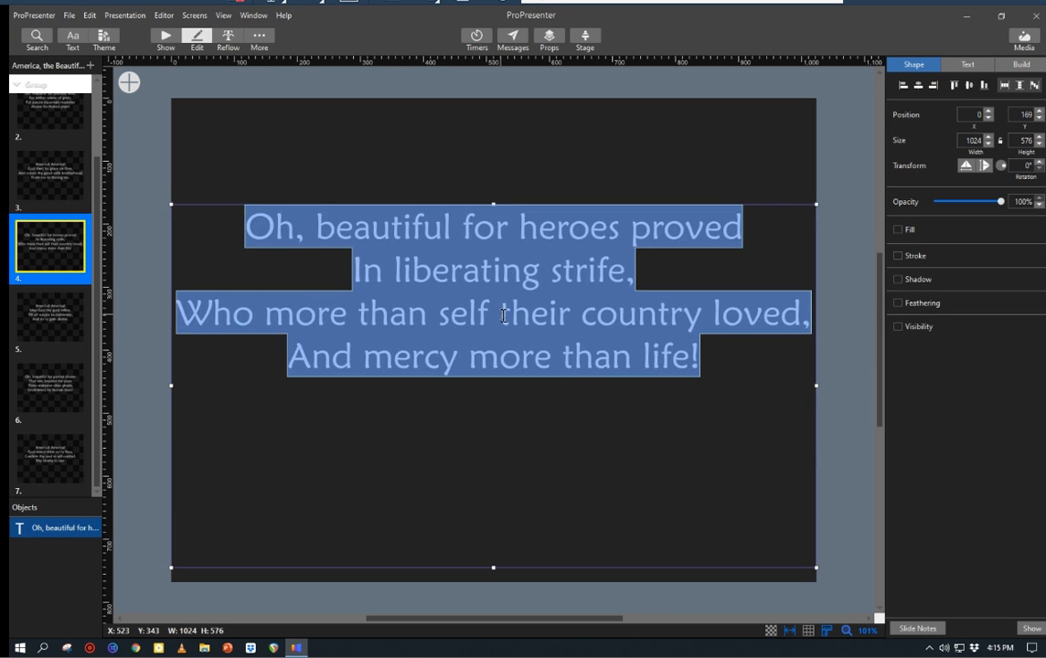
click(506, 316)
key(Return)
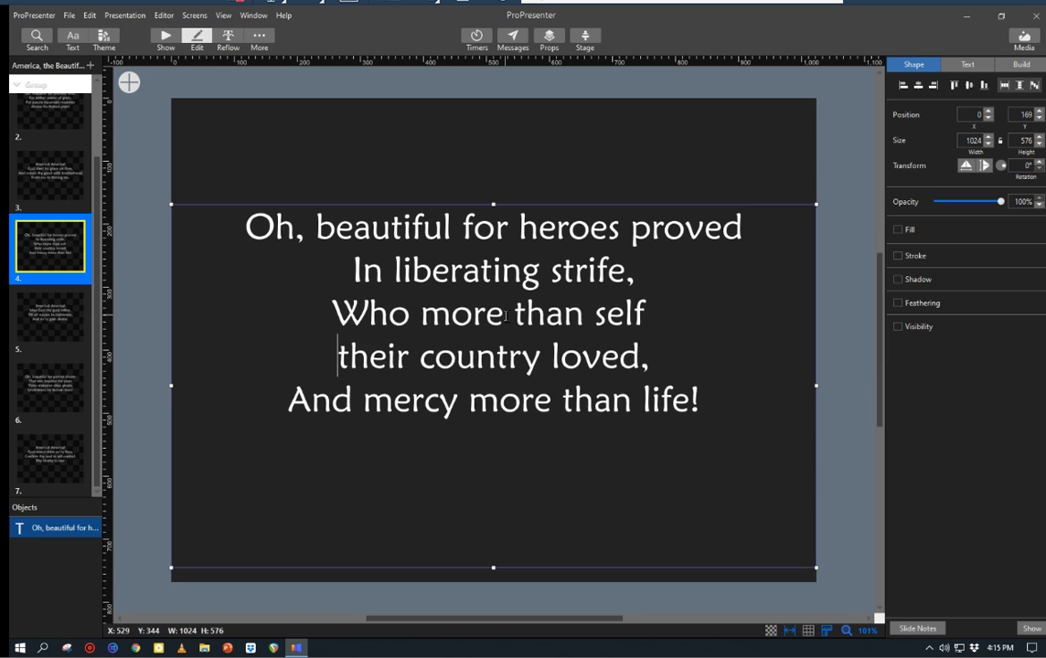
click(165, 37)
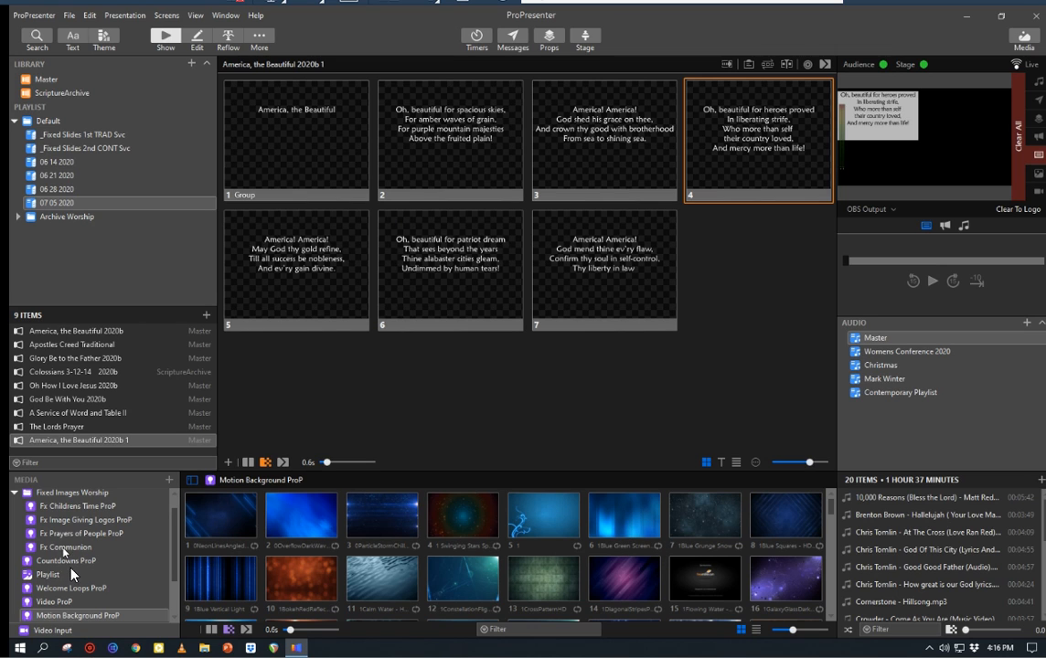
Step: Play the audio track "Chris Tomlin - At The Cross (Love Ran Red)" from the Master audio playlist
click(927, 534)
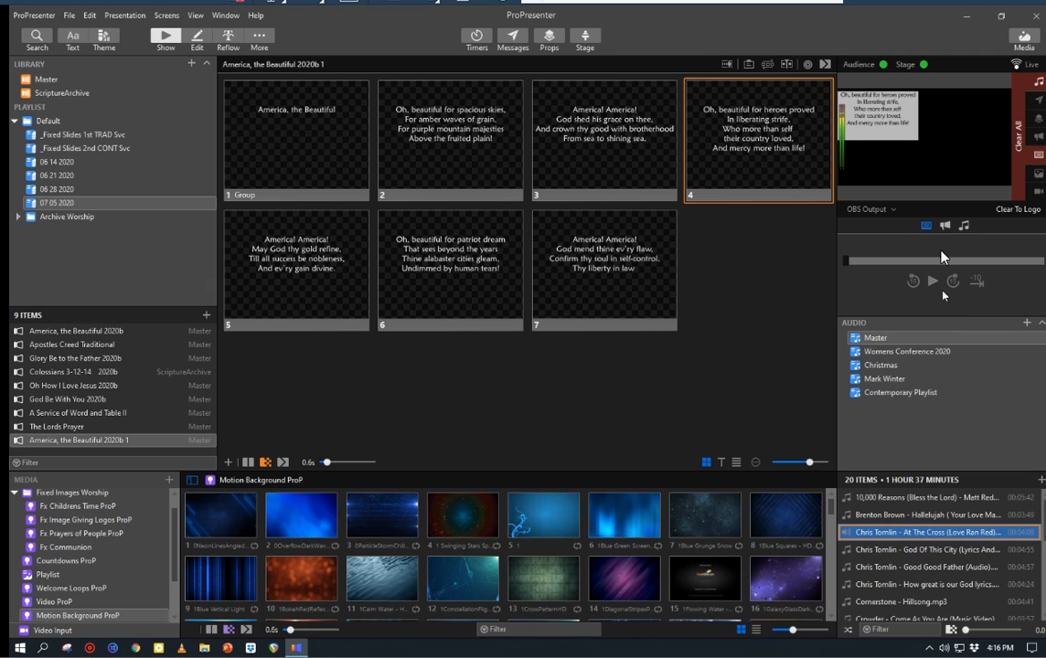
Step: Show the audio transport controls and pause the playing Chris Tomlin track
click(963, 224)
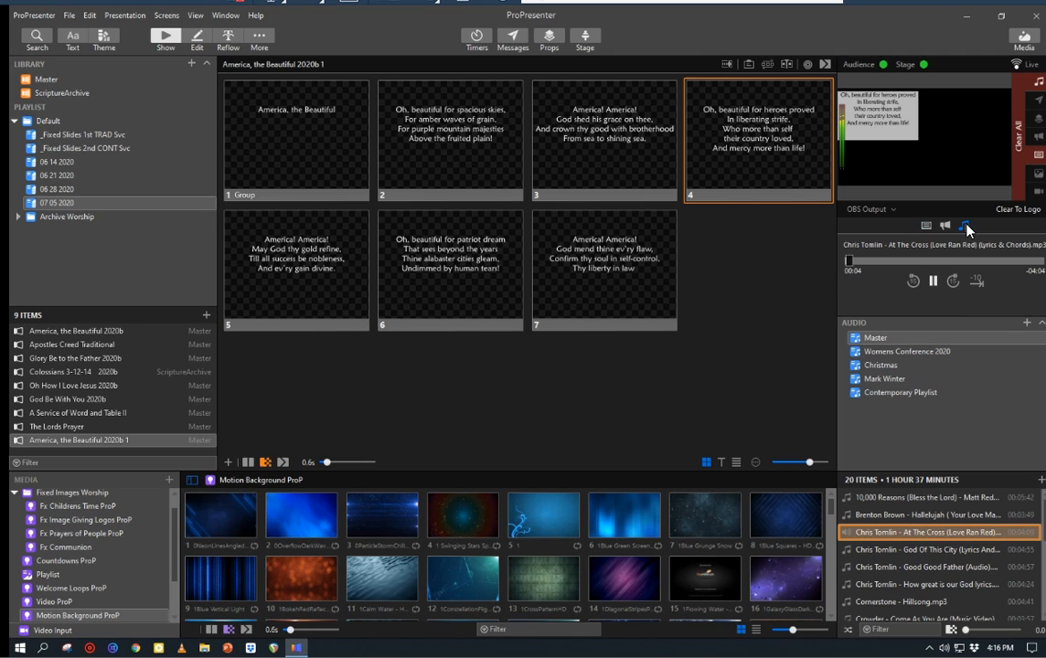
click(934, 282)
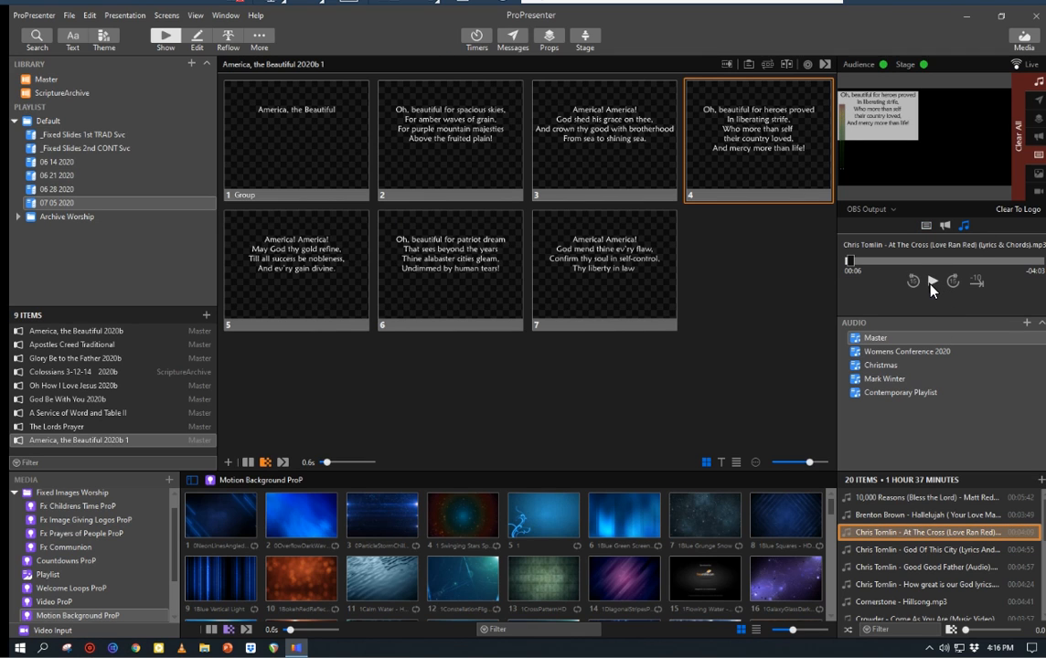
Step: Browse the Desktop's Audio Drop ProP folder for tracks to add to the Master audio playlist, and close the file dialog without adding any
click(1041, 480)
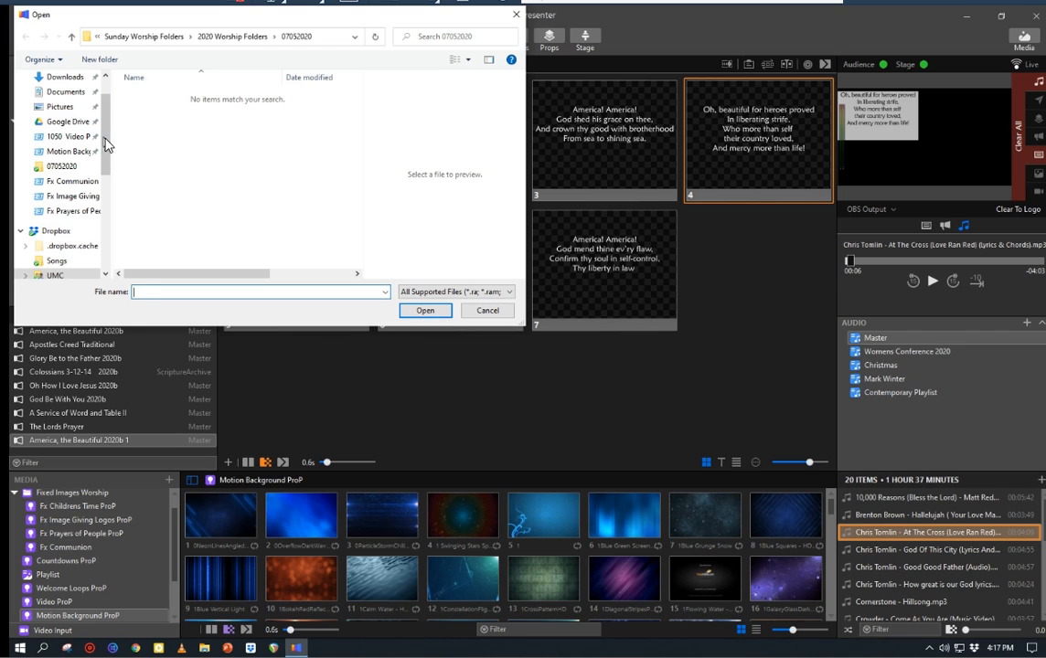
drag(104, 145, 108, 115)
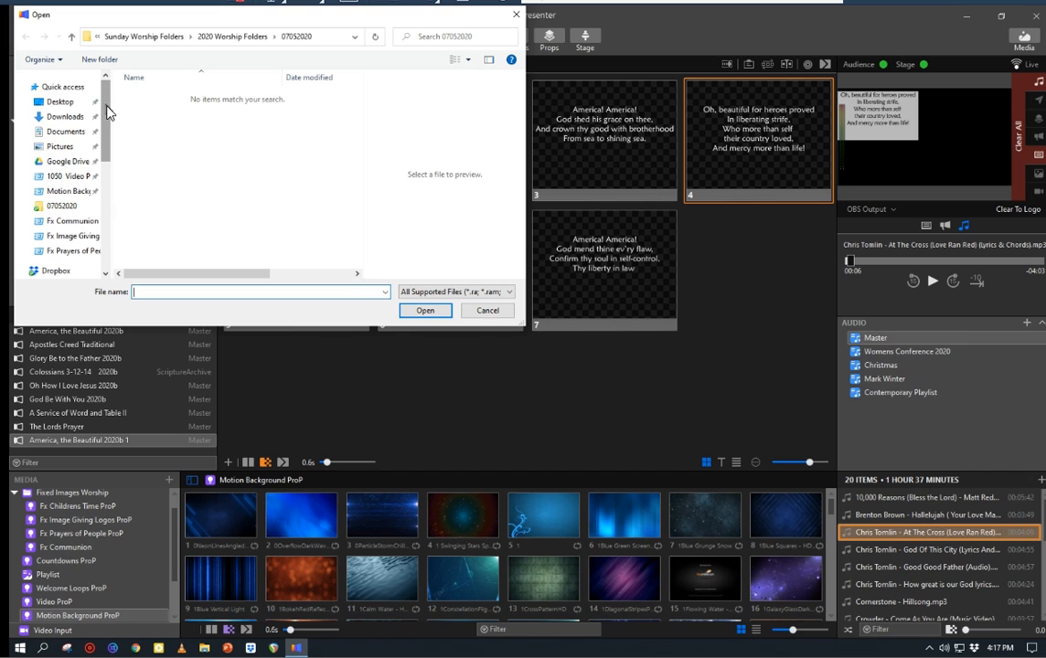
mouse_move(106, 114)
mouse_down()
mouse_move(114, 165)
mouse_move(107, 108)
mouse_up()
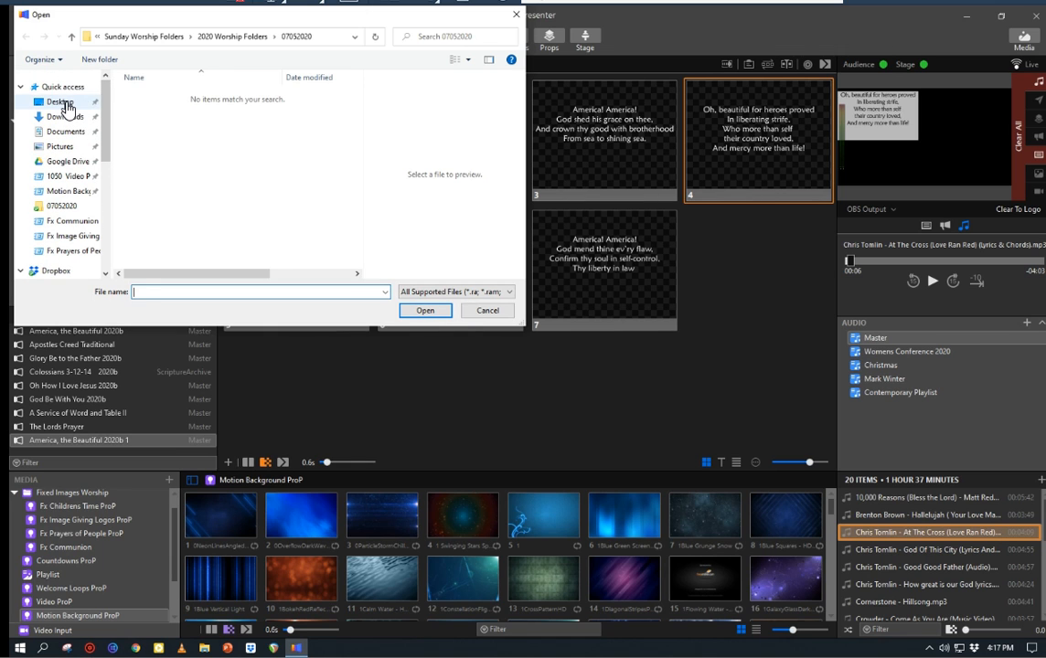
click(75, 104)
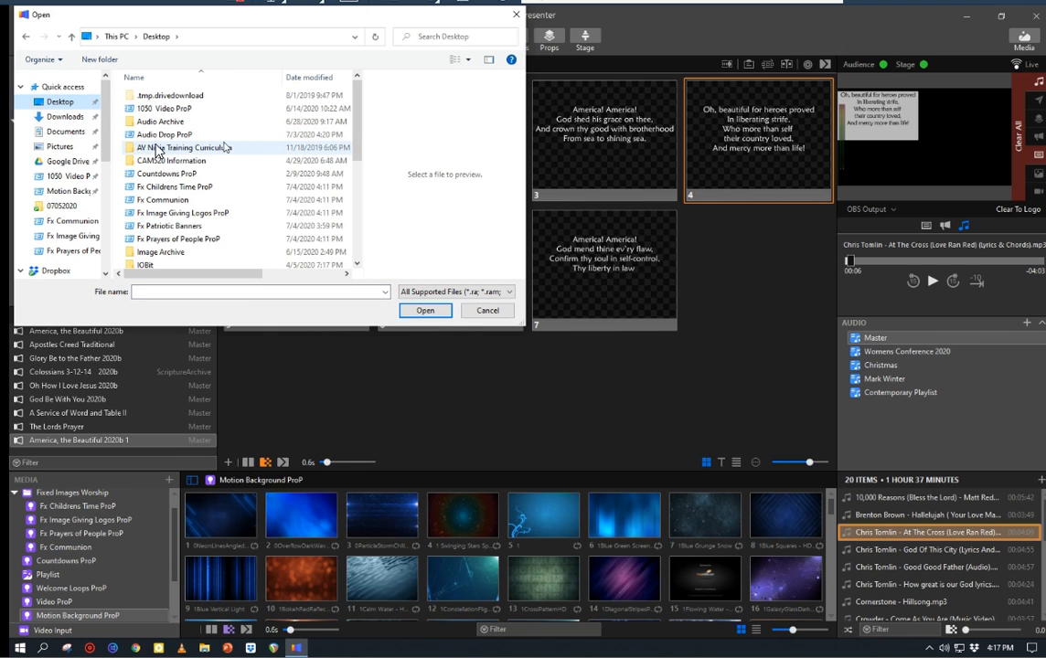
click(153, 137)
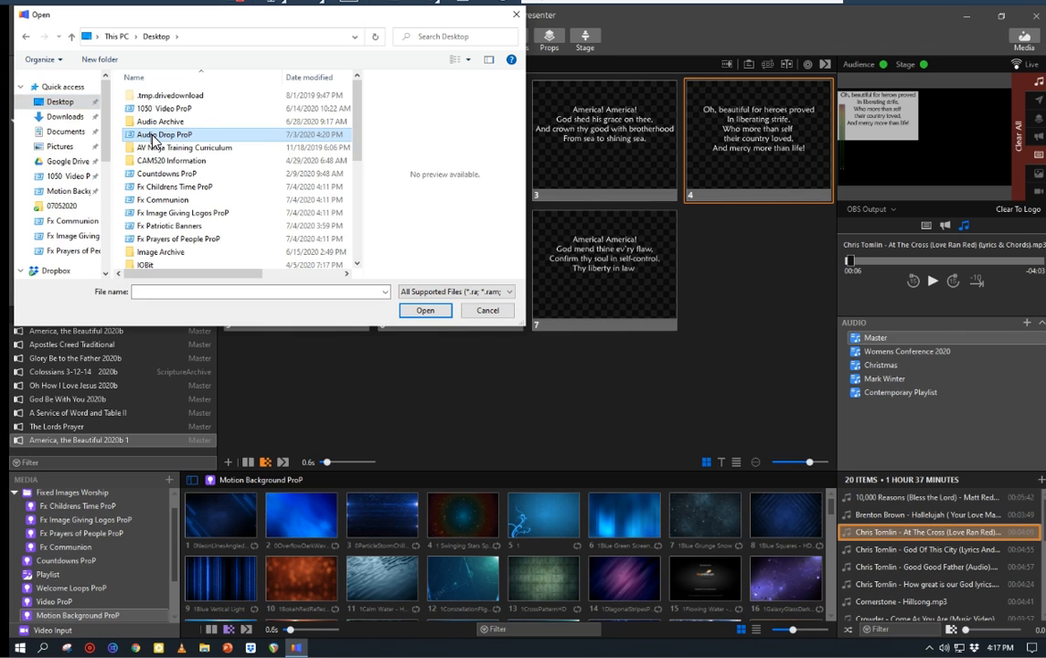
double_click(153, 137)
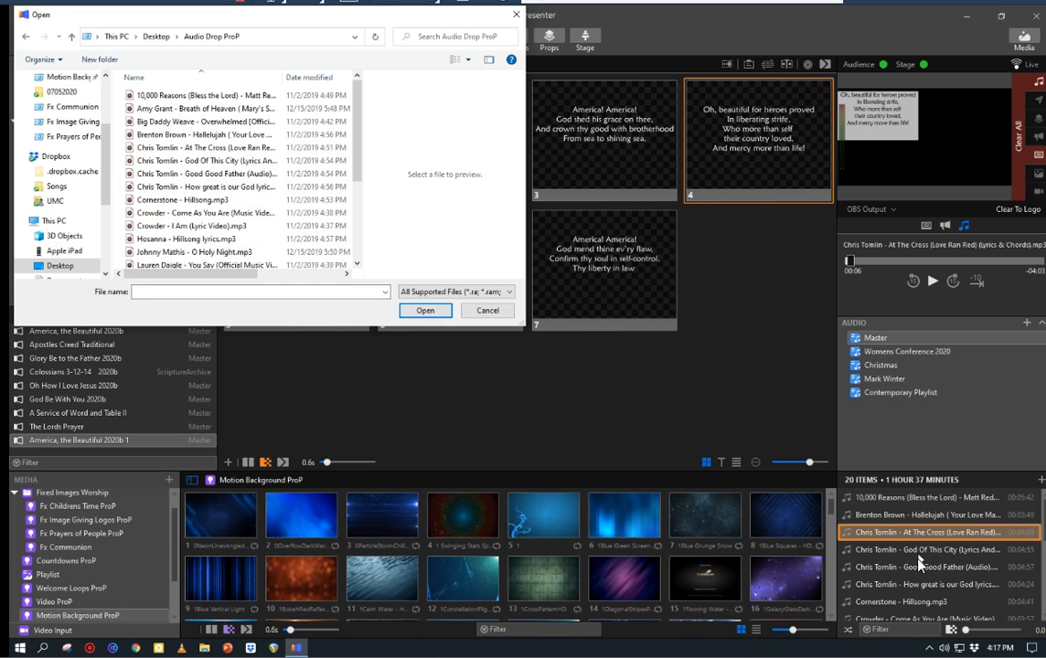
click(516, 14)
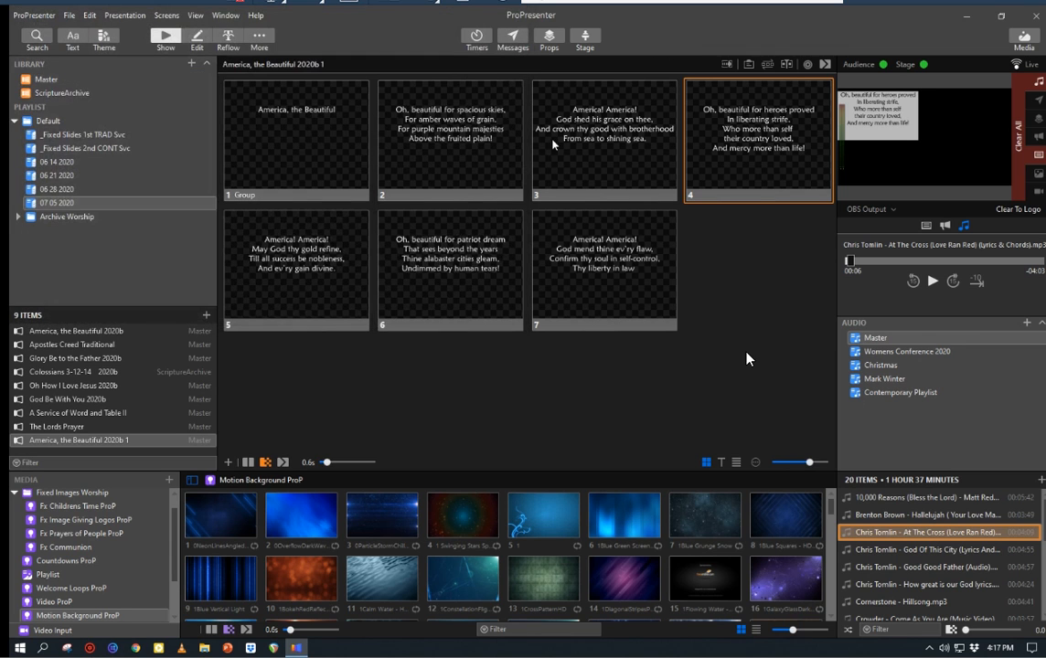
Step: Play the audio track "Cornerstone - Hillsong.mp3" from the Master audio playlist and pause it
click(901, 602)
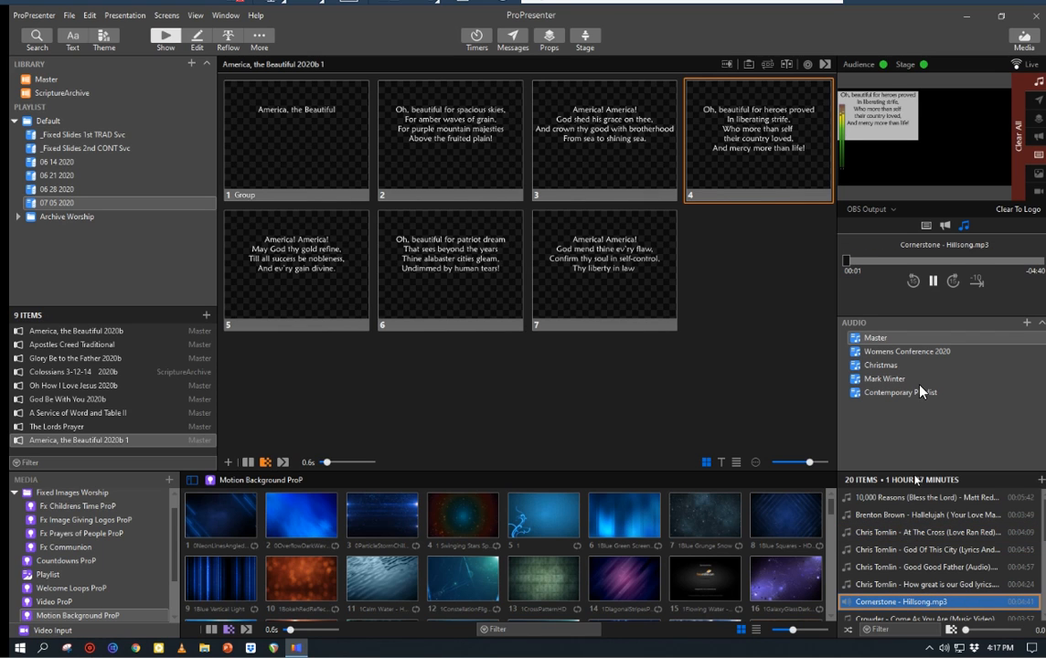
click(932, 281)
click(1027, 327)
click(829, 340)
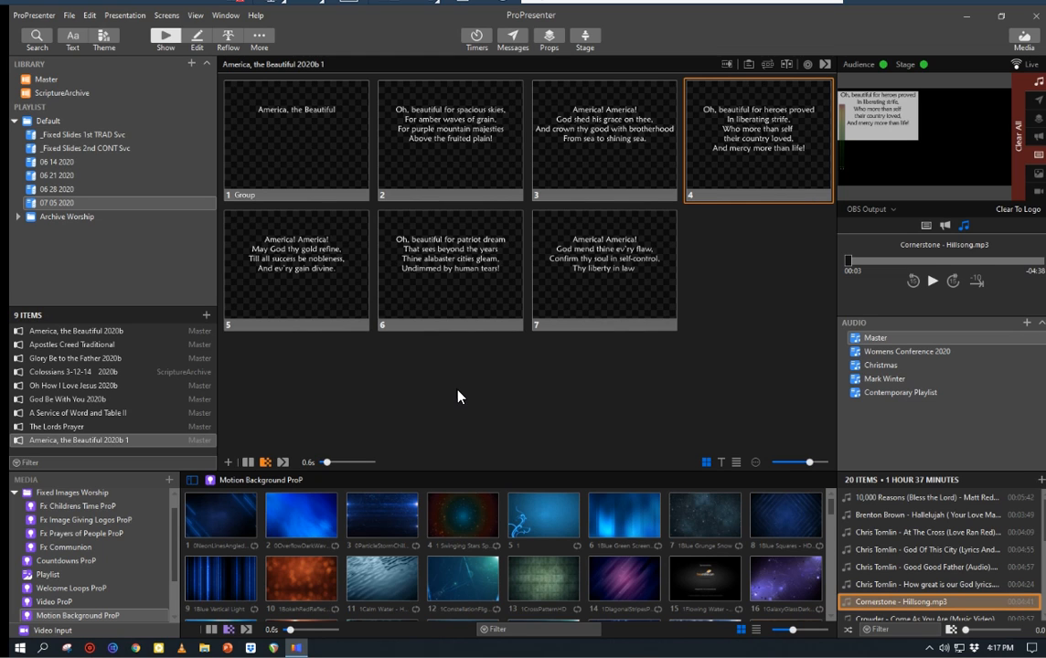
Step: Minimize ProPresenter, open the desktop's Welcome Loops ProP folder to view its video files, and close the folder window
click(967, 18)
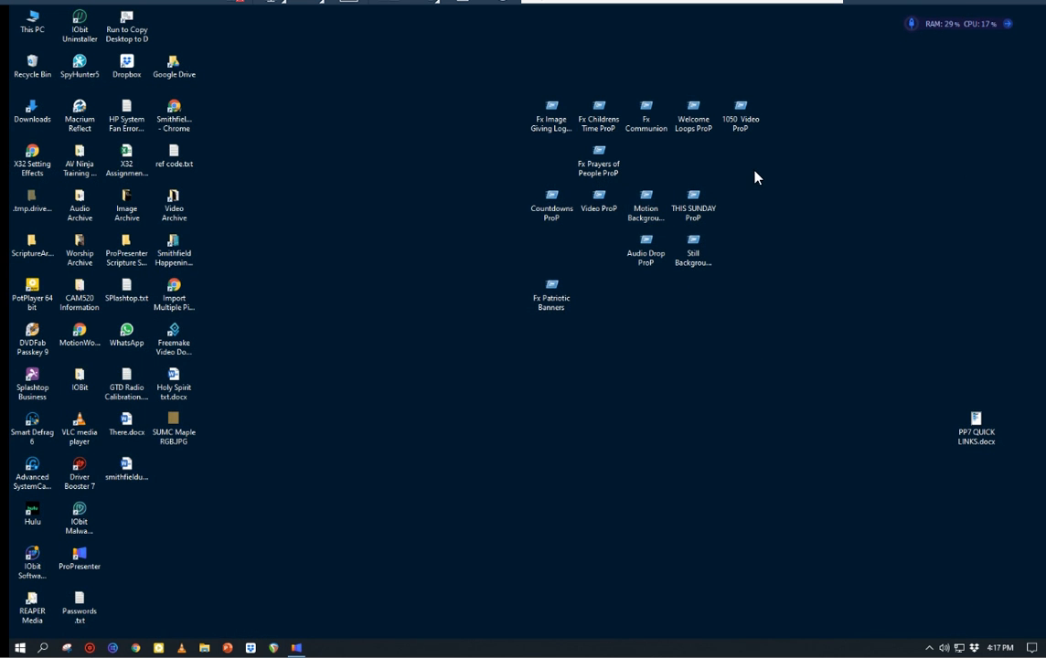
double_click(696, 119)
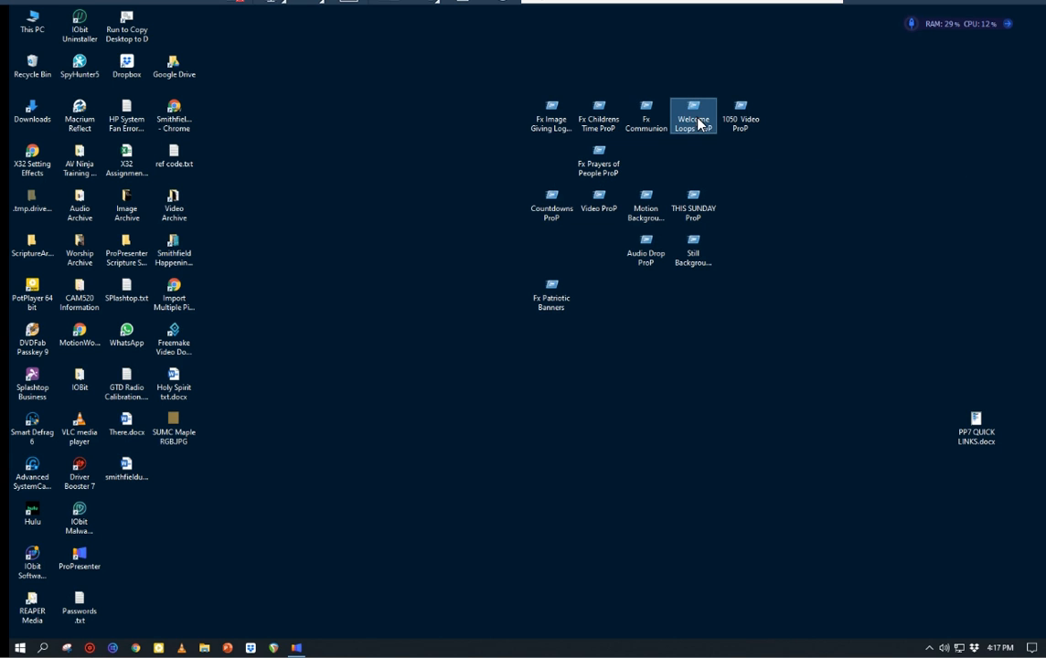
right_click(696, 118)
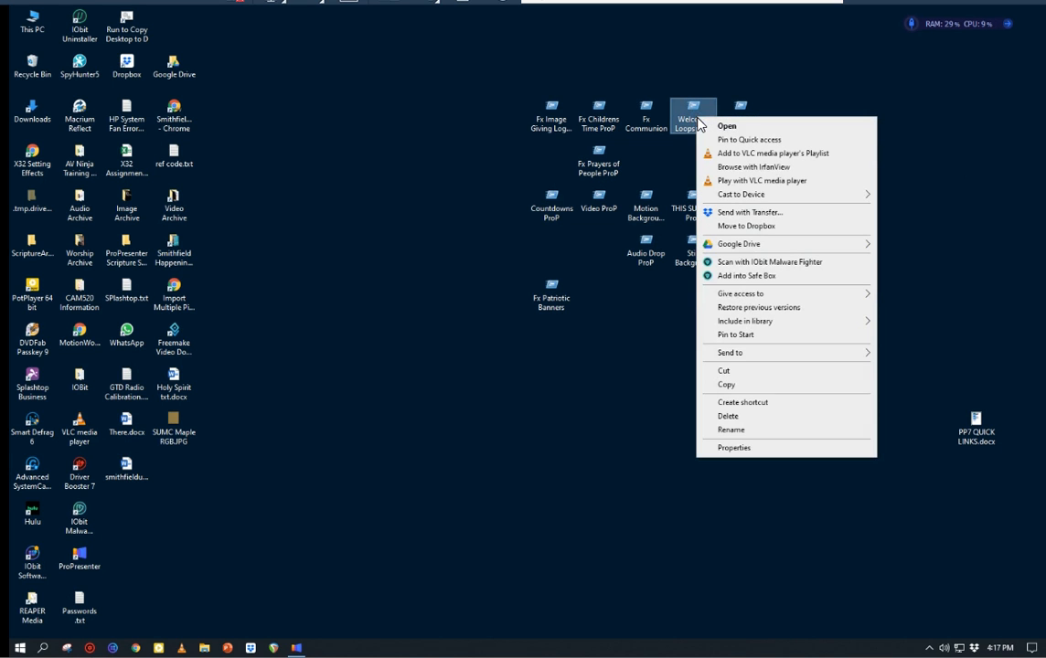
double_click(691, 115)
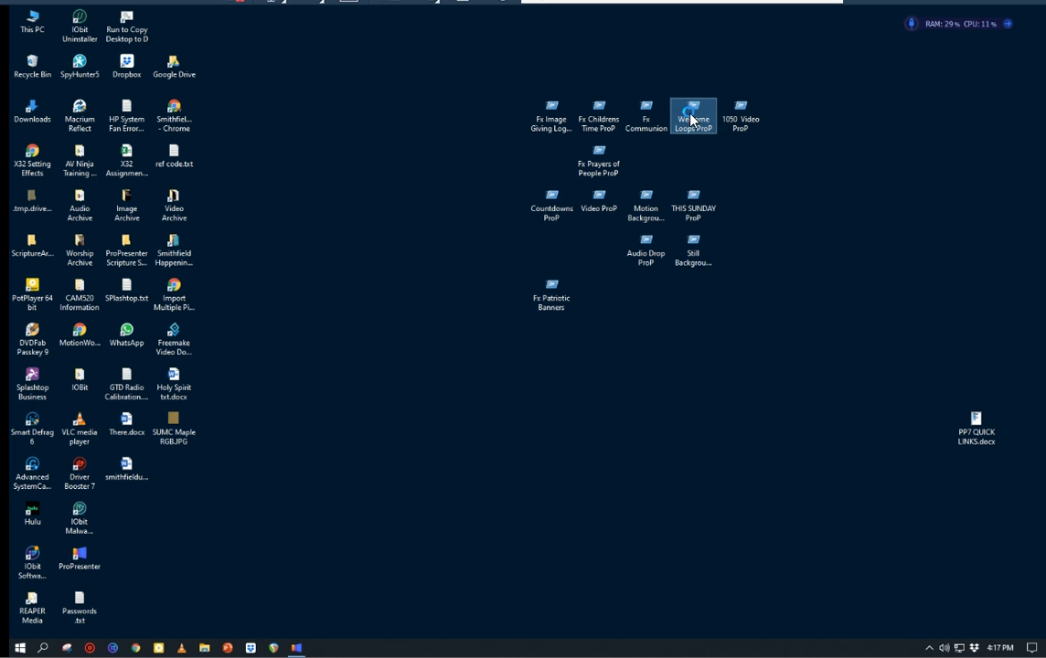
right_click(692, 113)
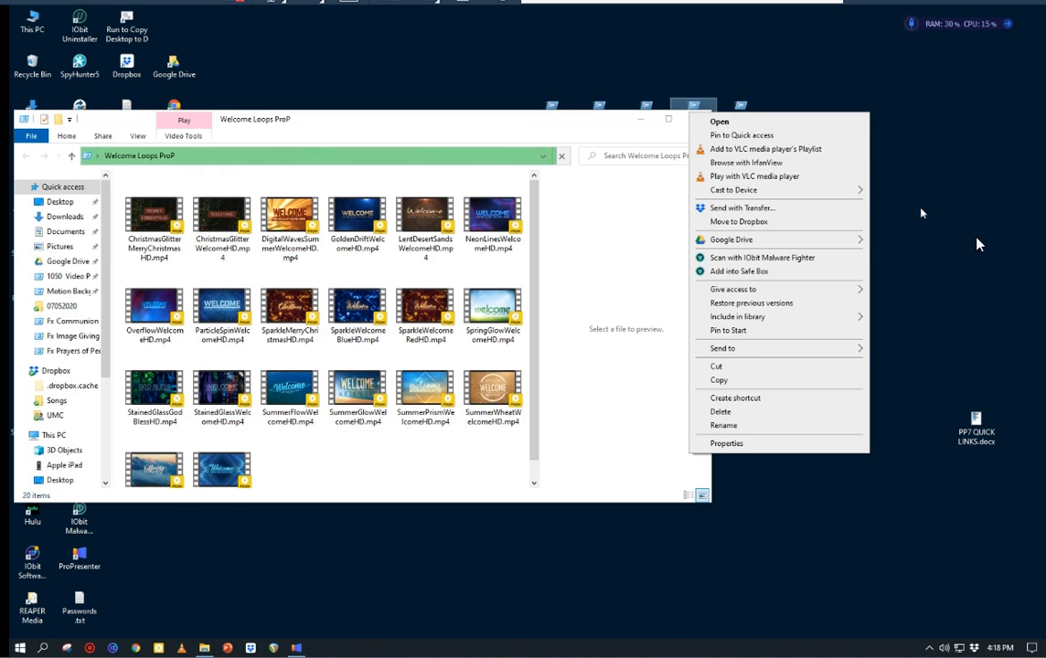
click(980, 268)
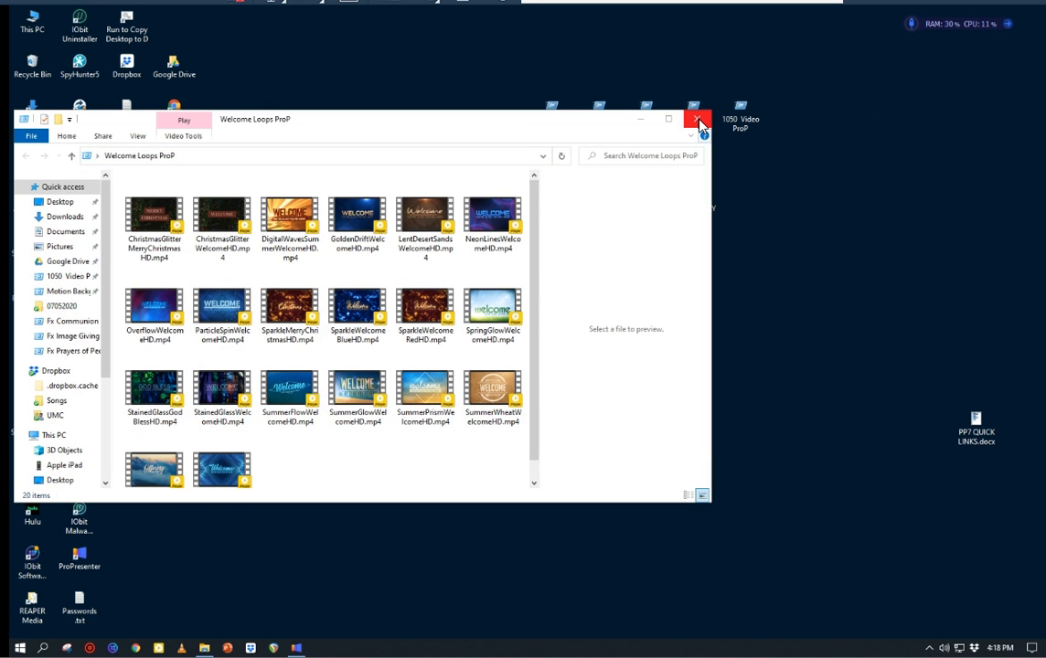
click(697, 119)
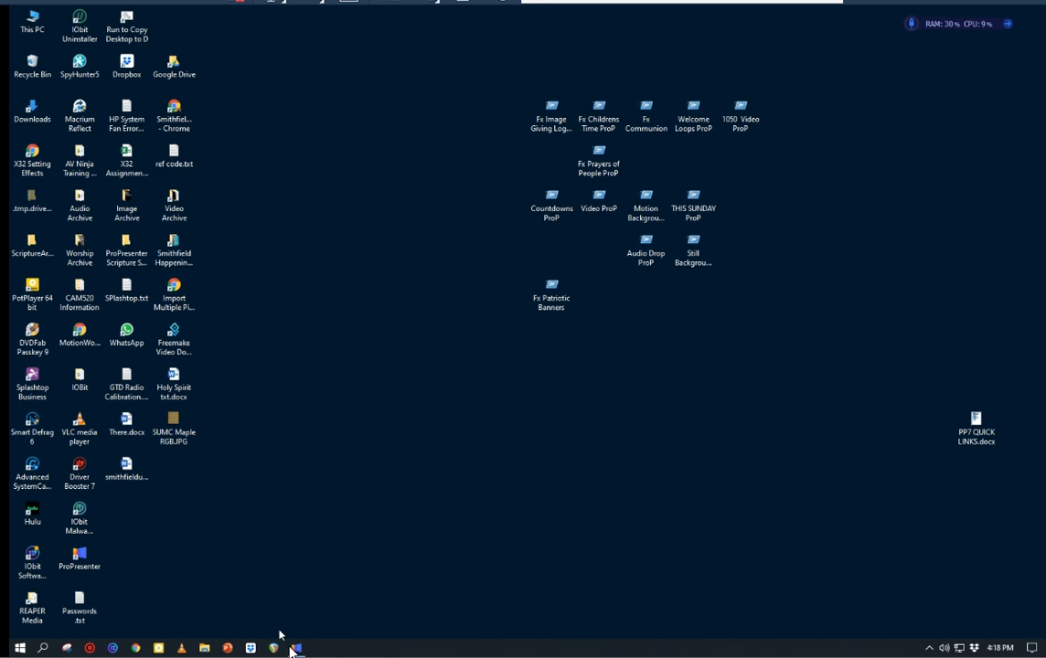
Step: Switch back to ProPresenter, send the fourth welcome loop from Welcome Loops ProP live, and clear all output layers
click(297, 647)
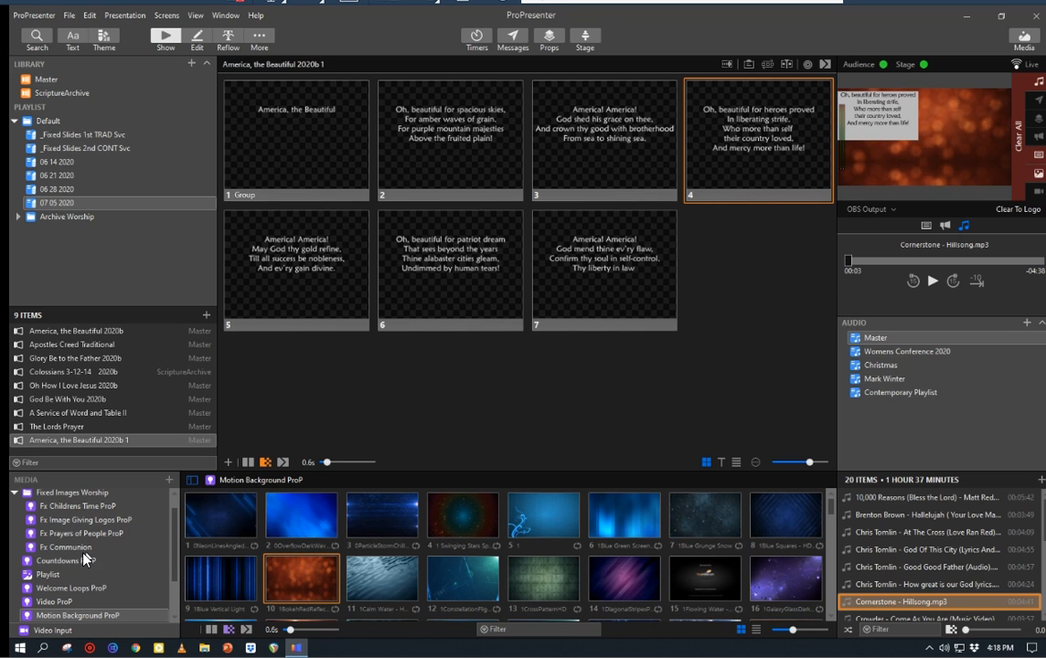
click(70, 590)
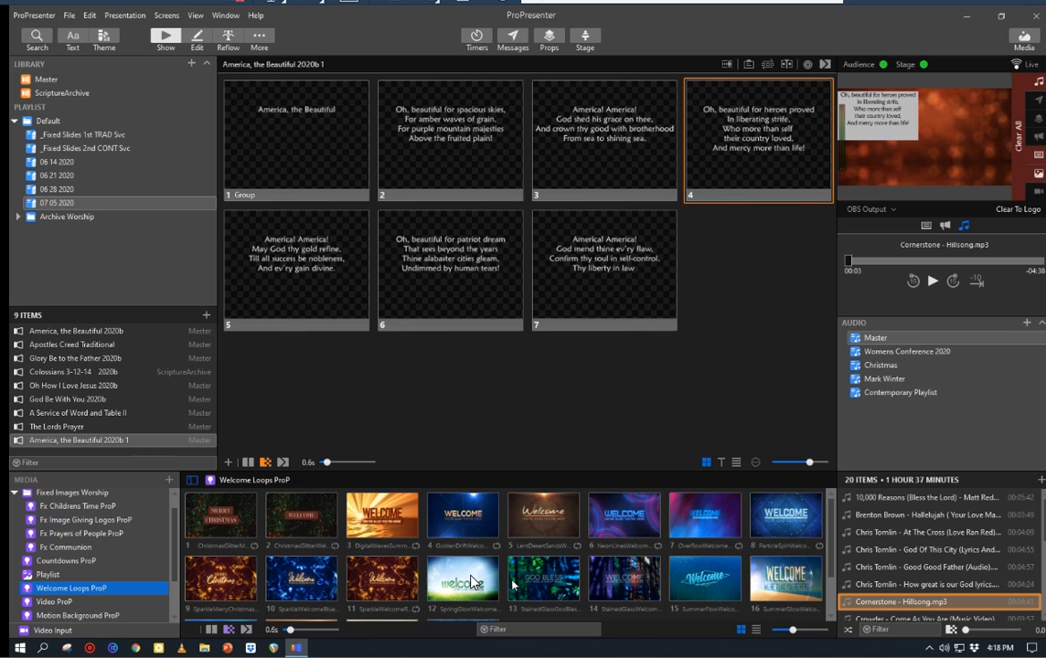
click(467, 519)
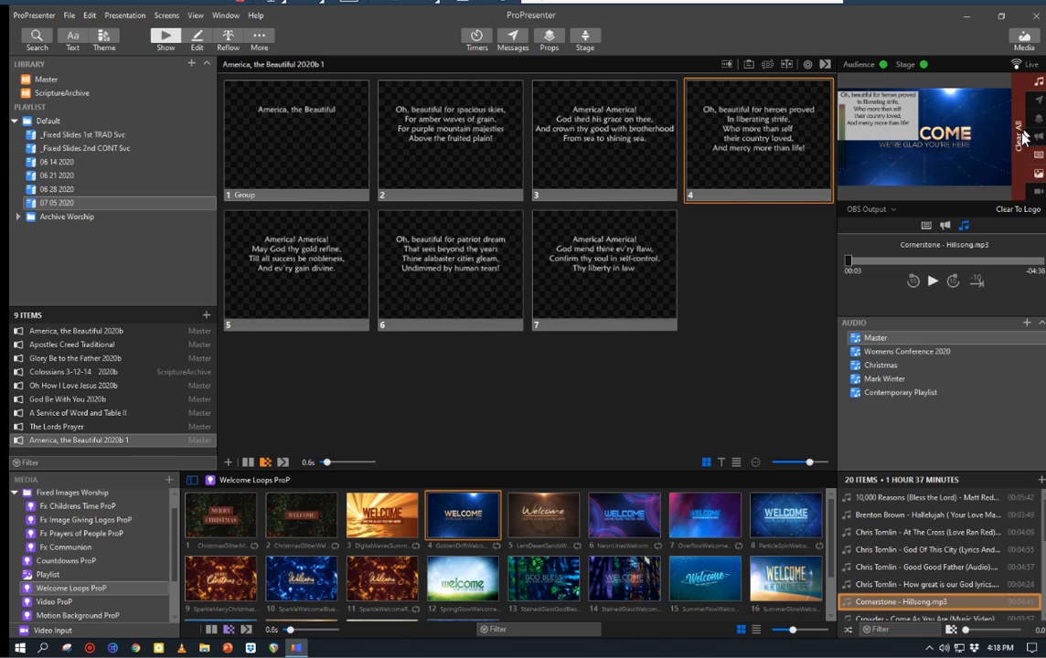
click(1022, 137)
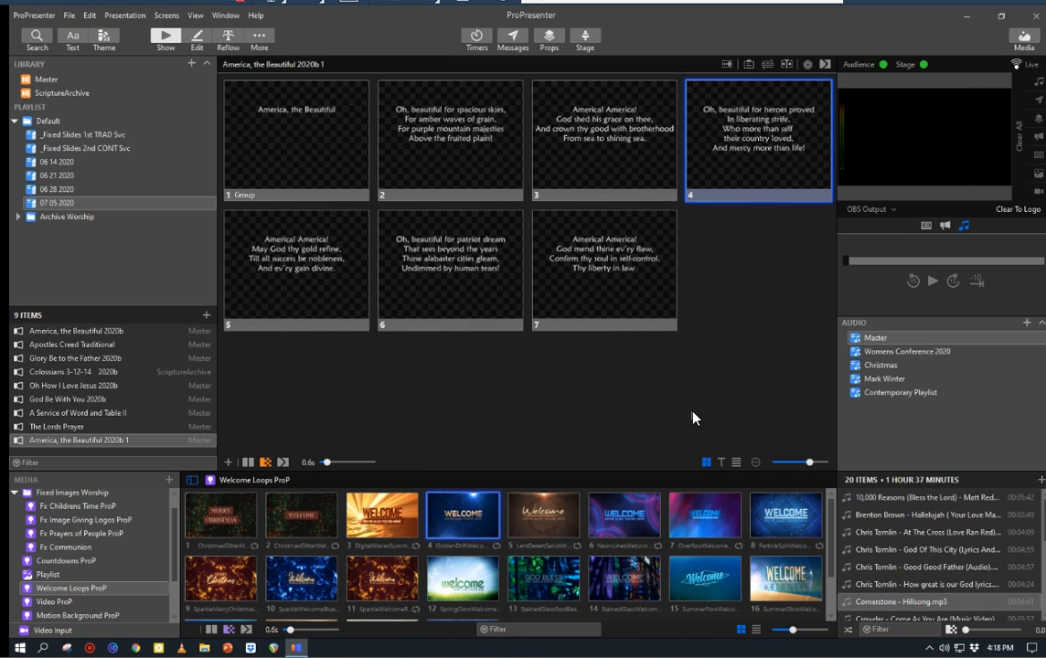
click(154, 40)
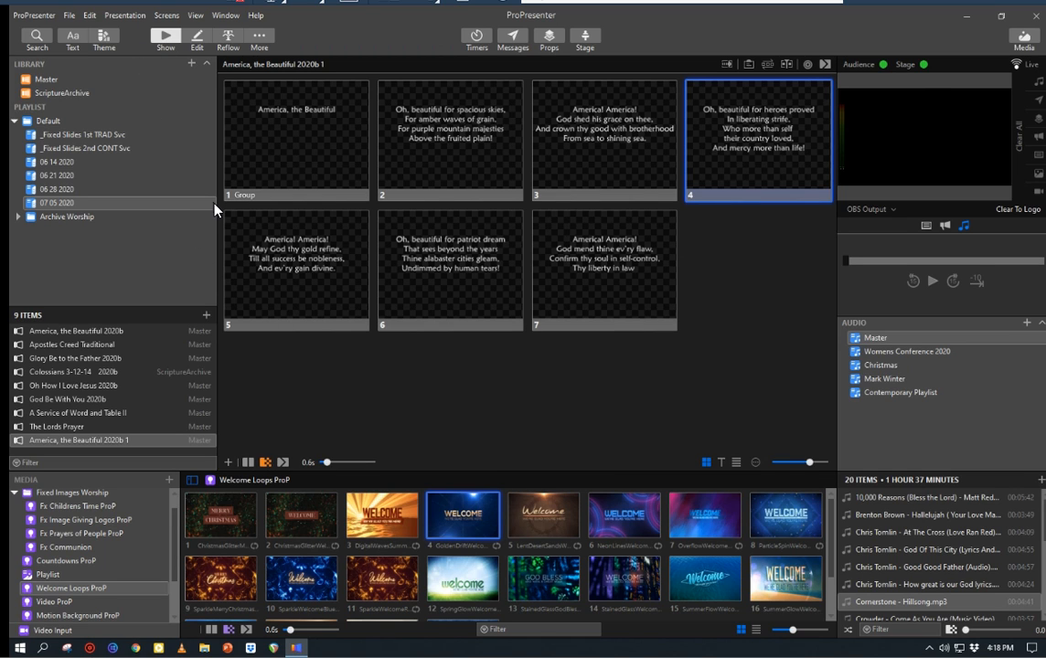